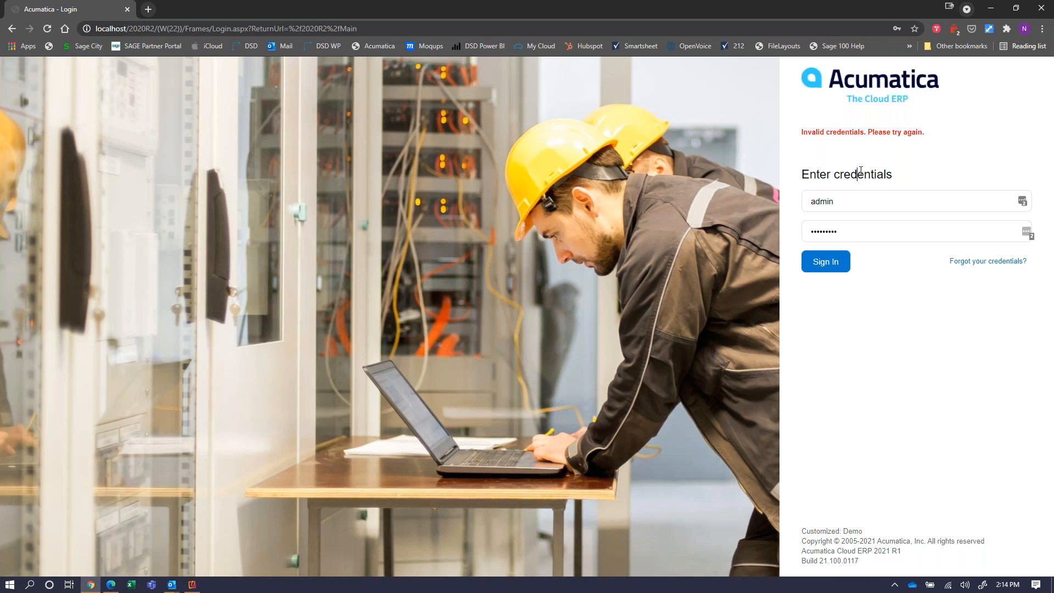
Sign in to Acumatica with the saved username, re-entering the account password.
left_click(869, 194)
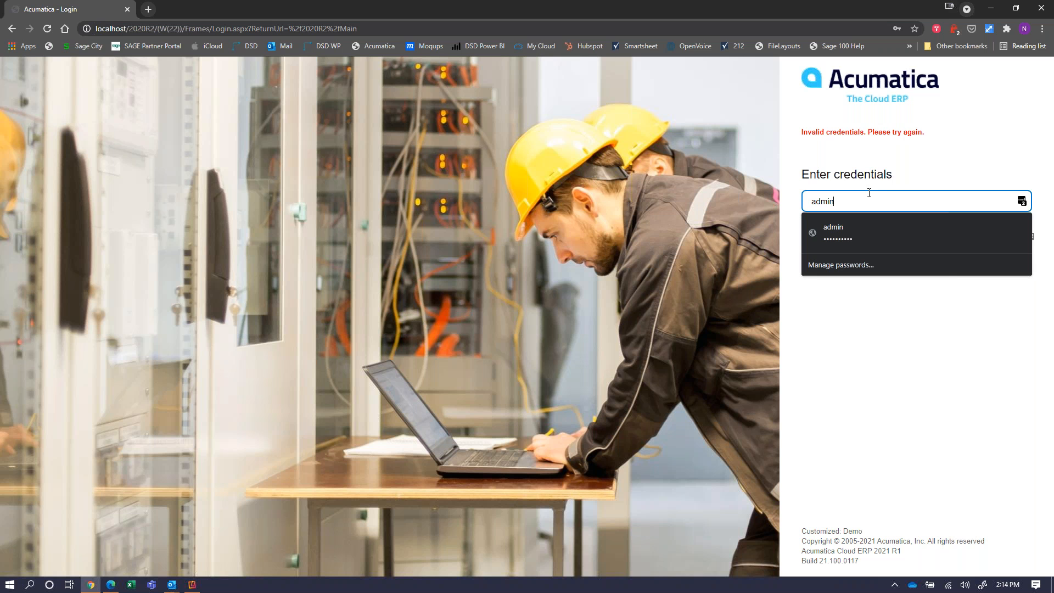
key("ctrl+a")
left_click(871, 193)
left_click(787, 205)
double_click(864, 228)
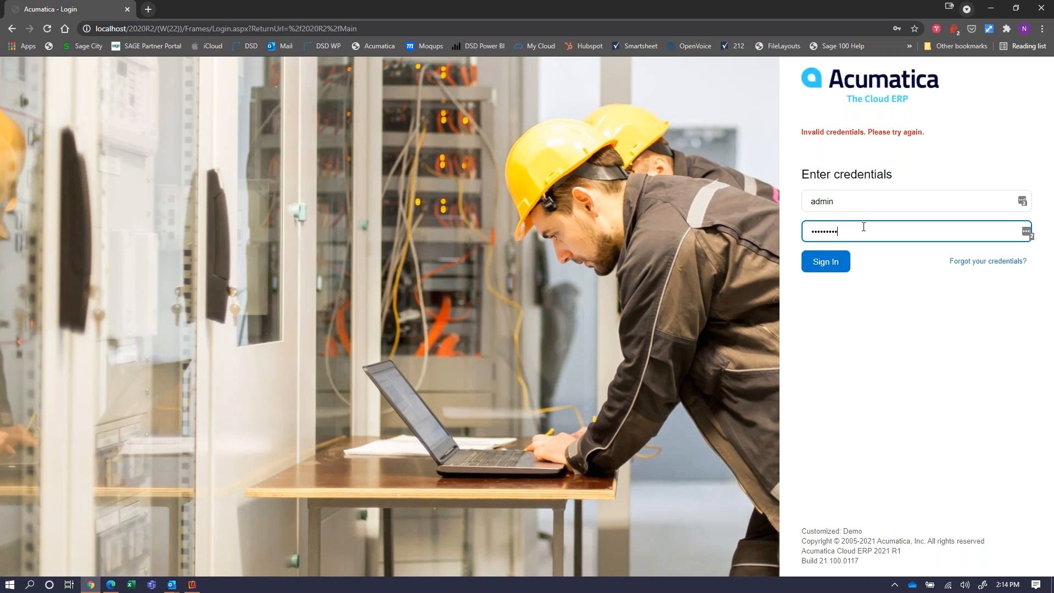
type("•••••••••")
left_click(827, 271)
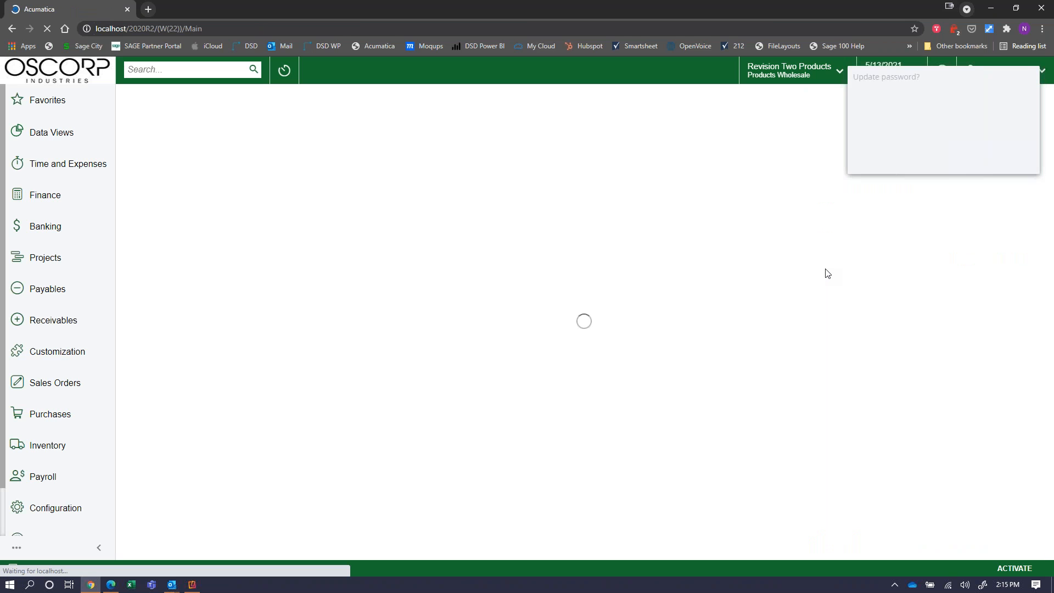
Dismiss the LastPass password-update prompt and restore the Chrome window to a smaller size.
left_click(961, 159)
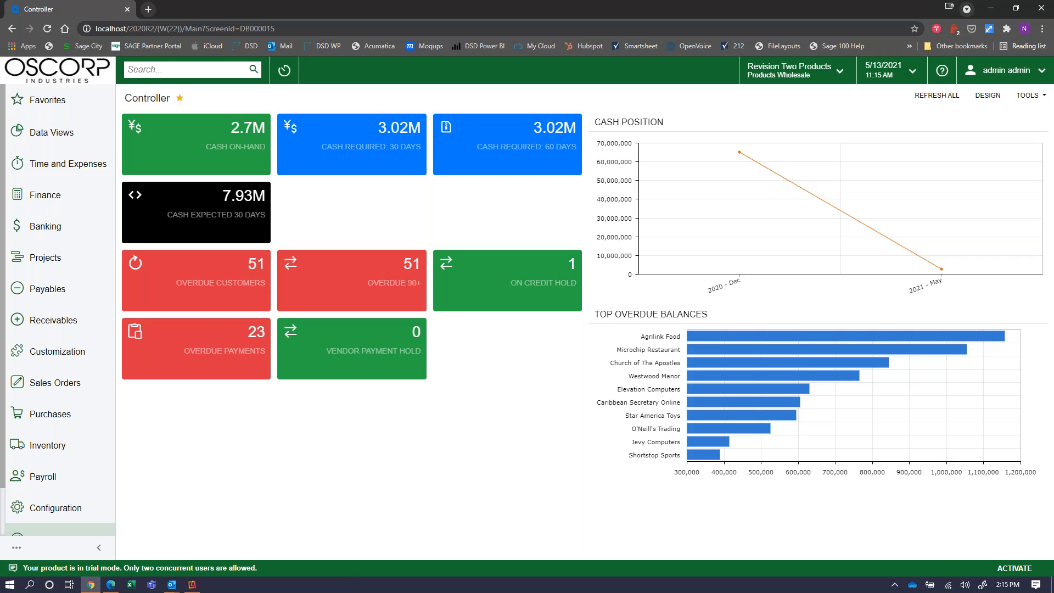
left_click(1017, 9)
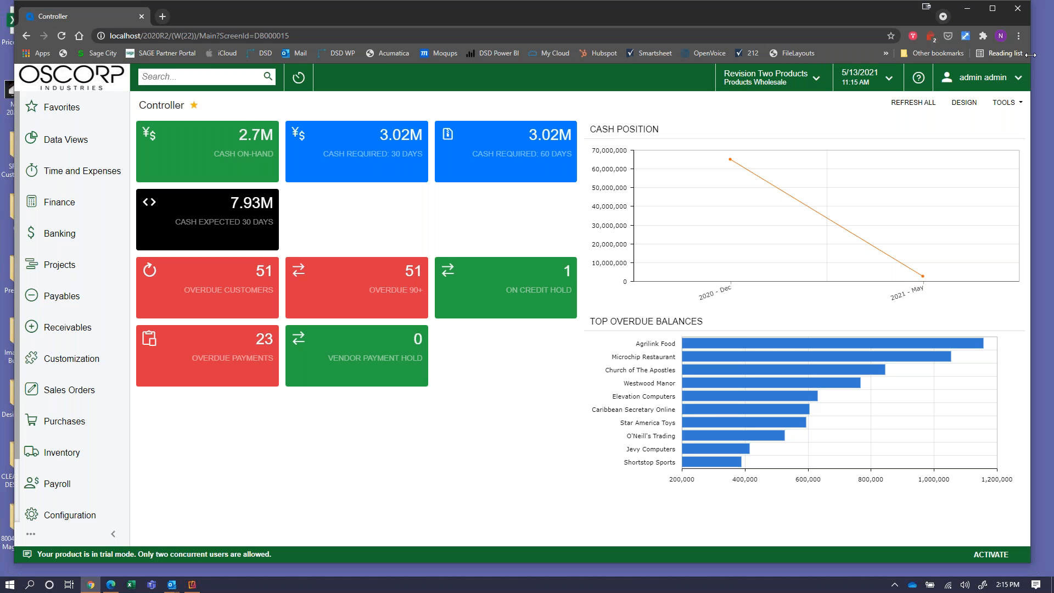
left_click_drag(1031, 54, 485, 207)
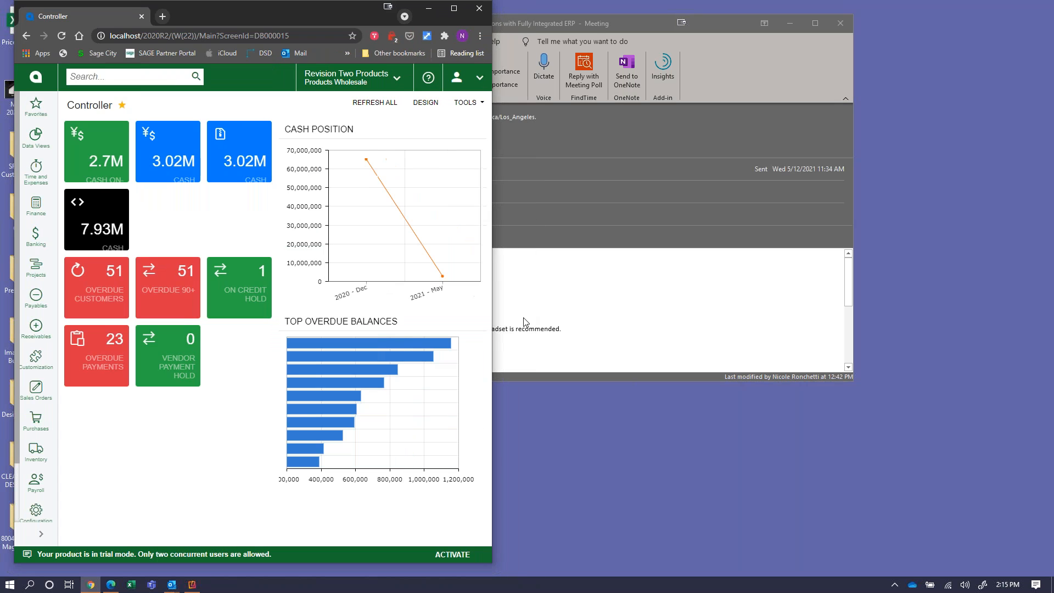
left_click_drag(491, 188, 1000, 175)
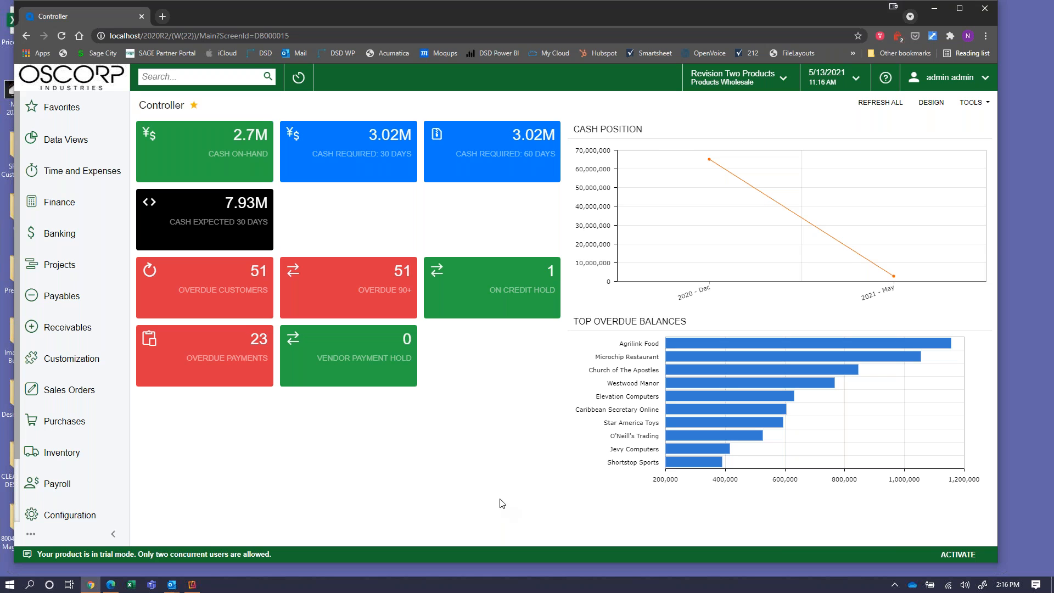
Switch to the Warehouse Manager dashboard through Dashboards > Show All.
scroll(101, 400, "down", 2)
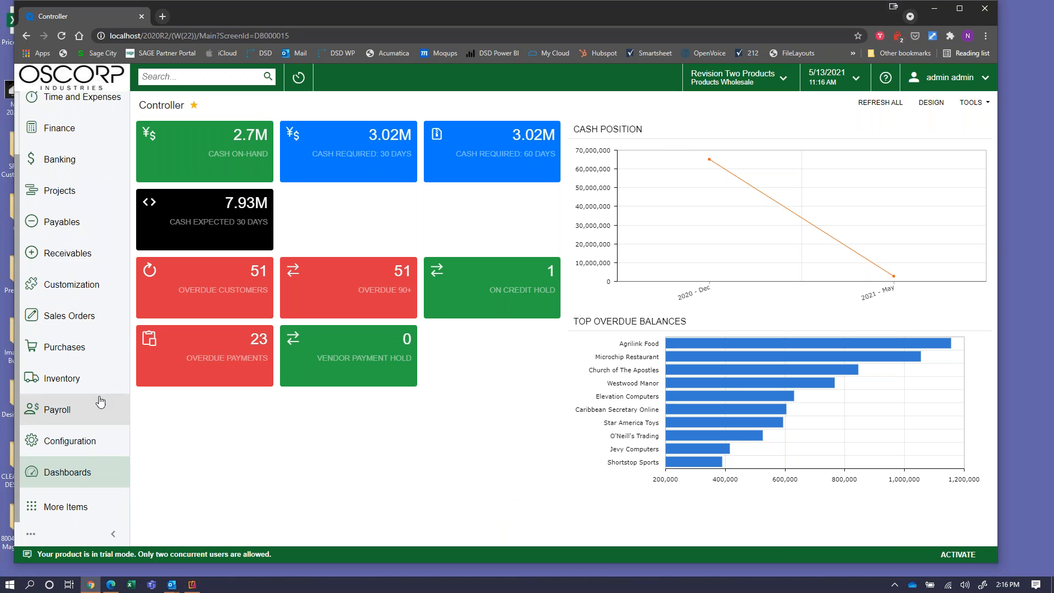
left_click(89, 477)
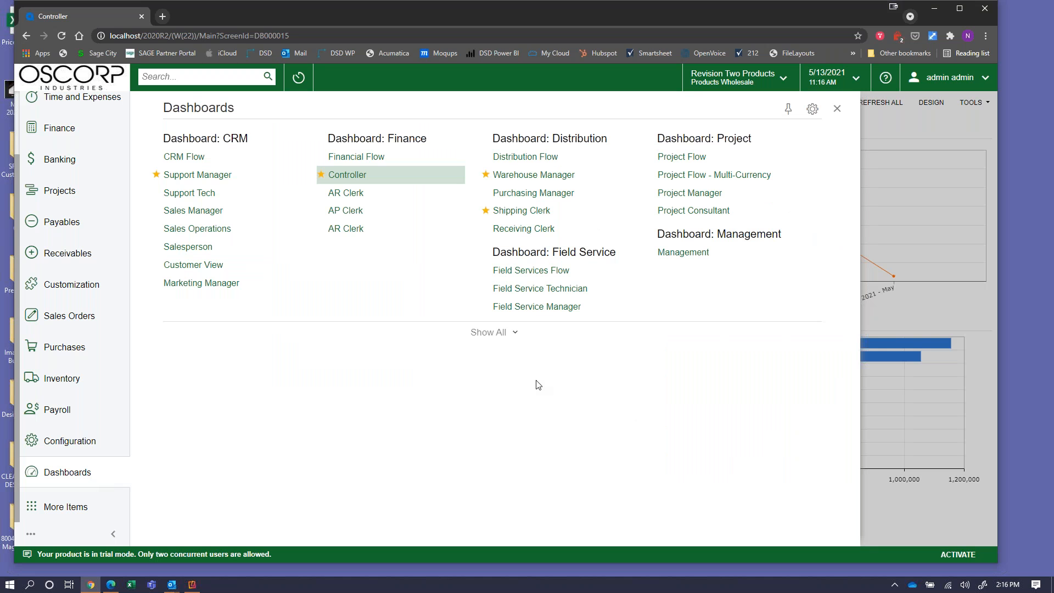
left_click(506, 340)
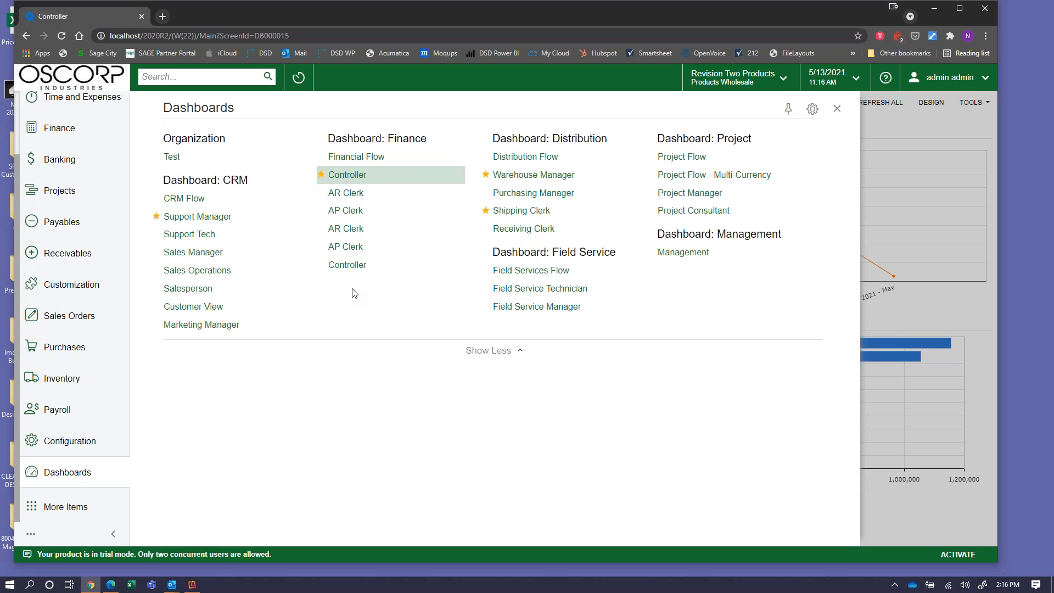
left_click(549, 174)
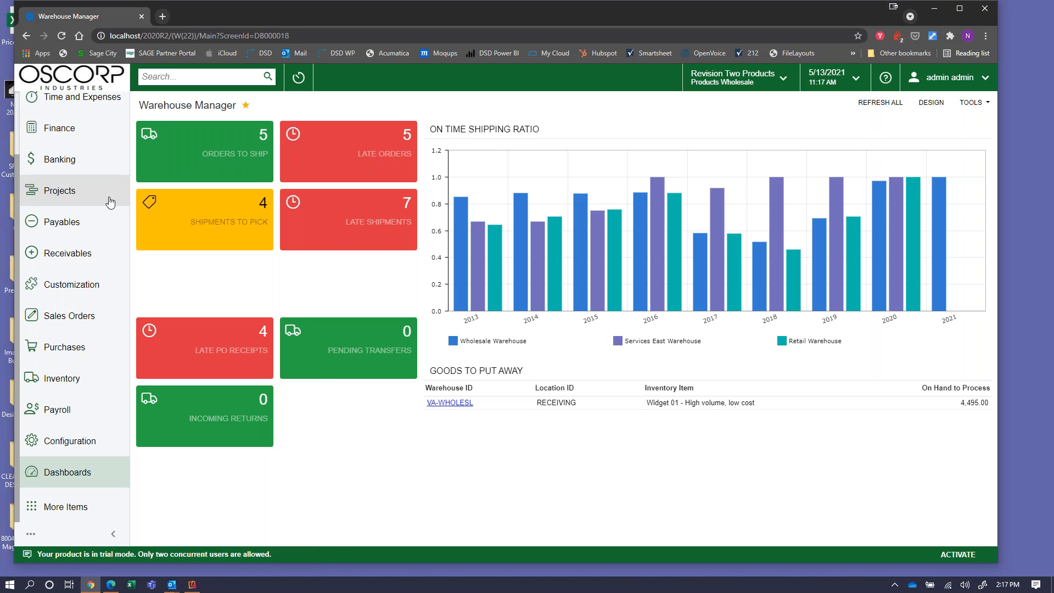
scroll(106, 198, "up", 3)
left_click(86, 121)
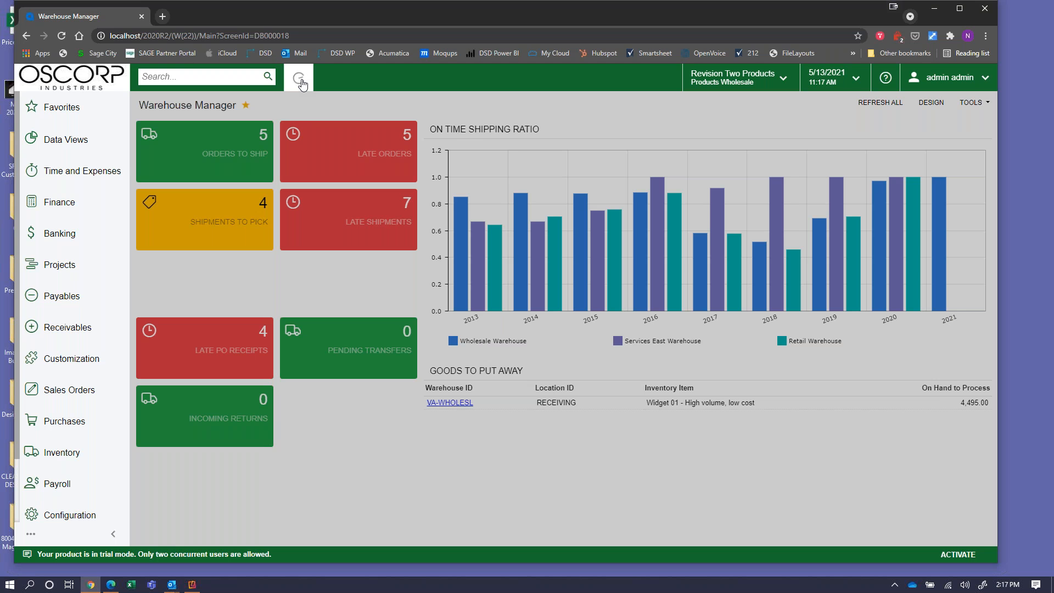
Open the Stark Industries customer record from the Recently Viewed list.
left_click(300, 80)
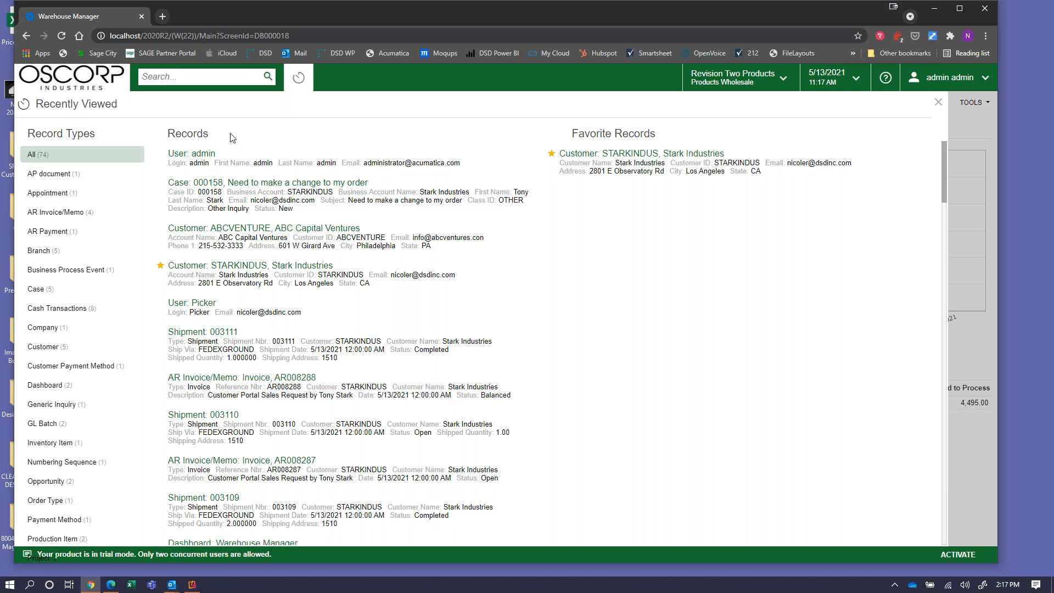
scroll(239, 346, "down", 2)
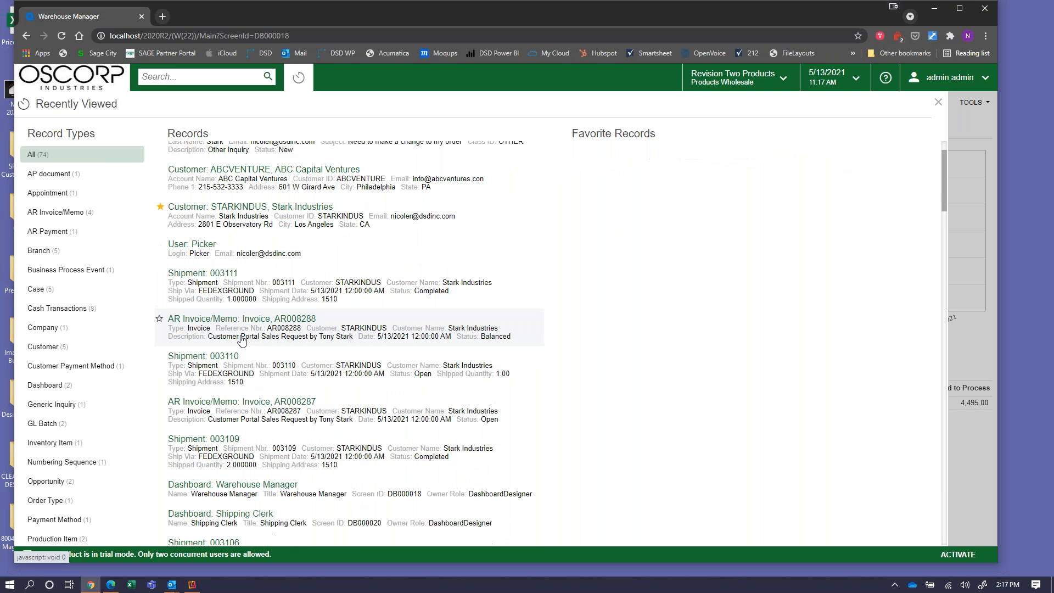
scroll(240, 331, "up", 2)
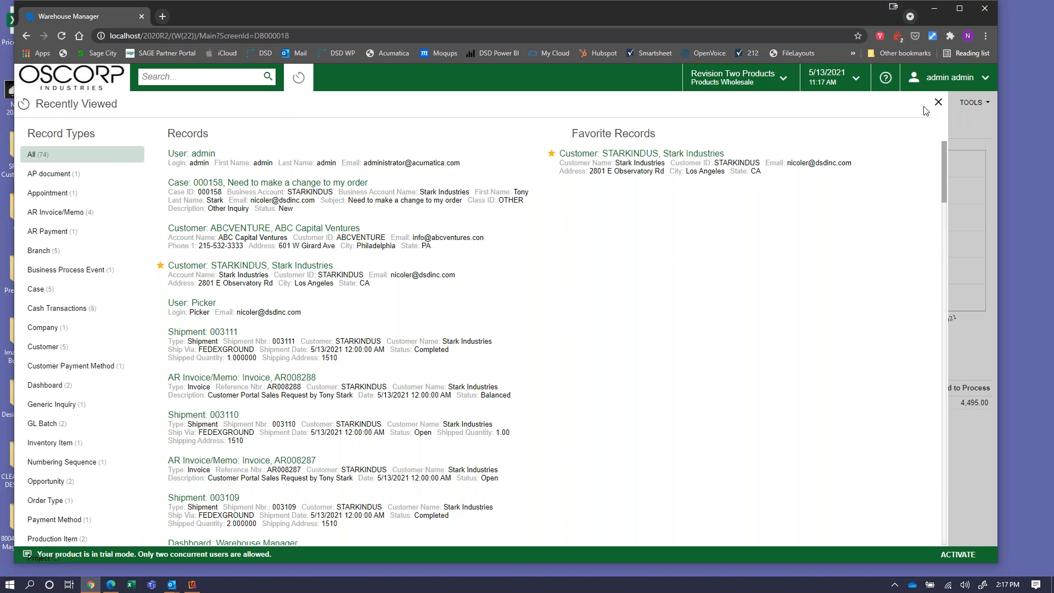
left_click_drag(934, 103, 742, 154)
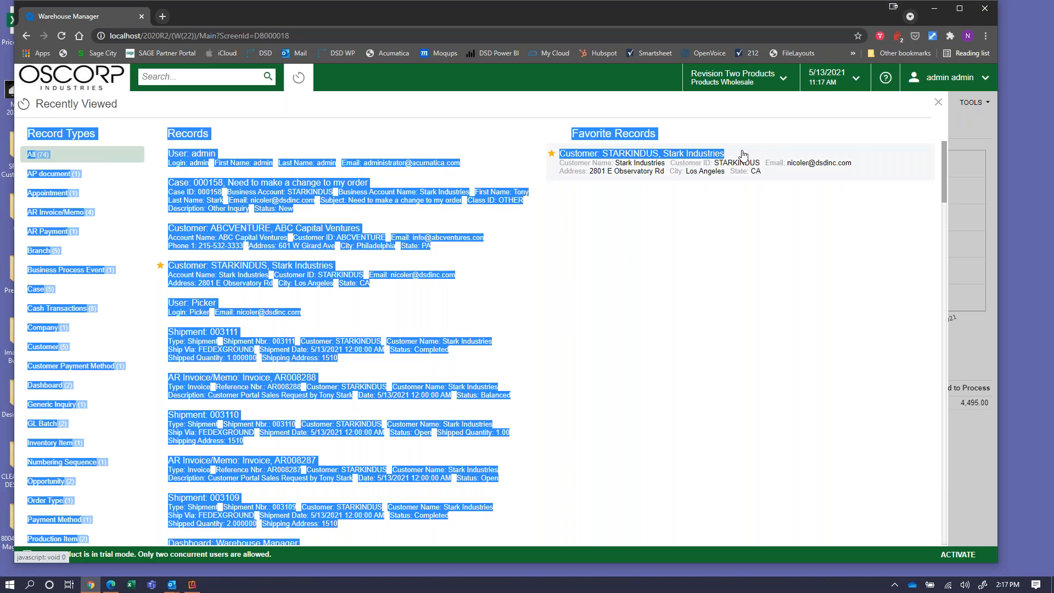
left_click(692, 156)
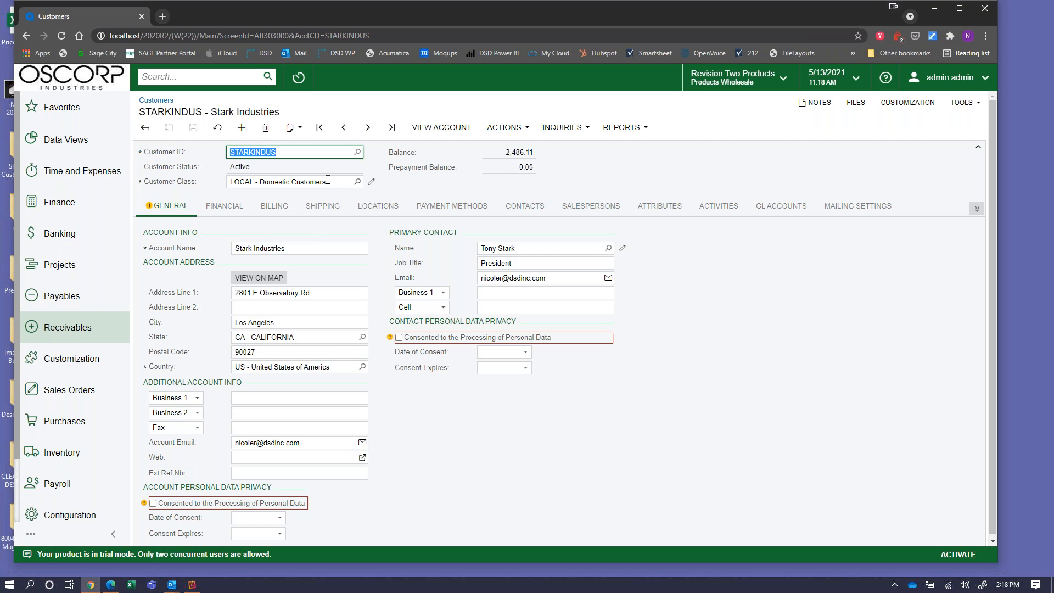
Open Customer Details for Stark Industries with Show All Documents ticked, revealing the closed 1,335.60 documents.
left_click(552, 128)
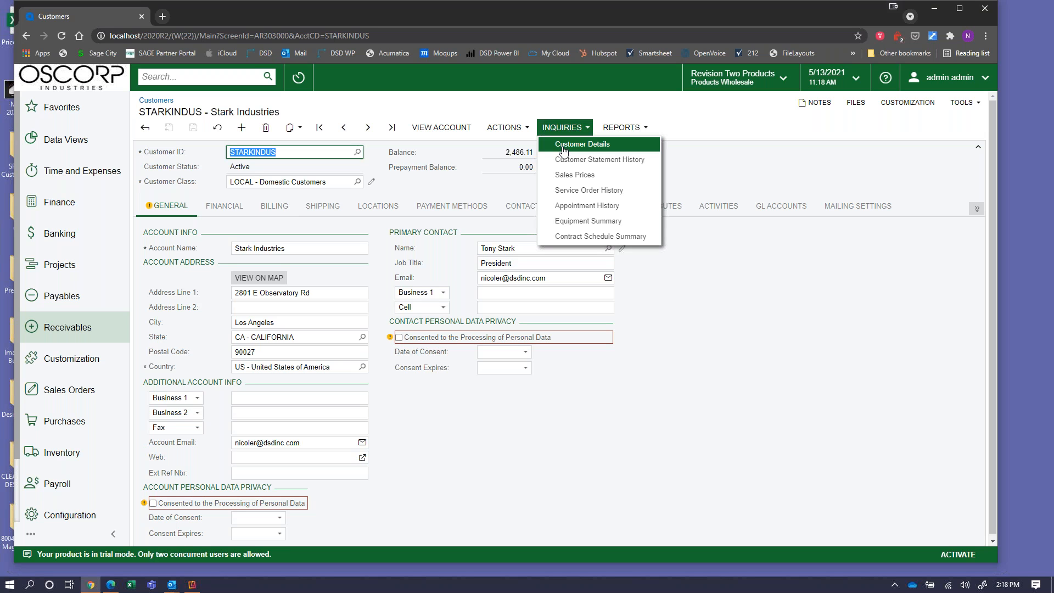
left_click(564, 147)
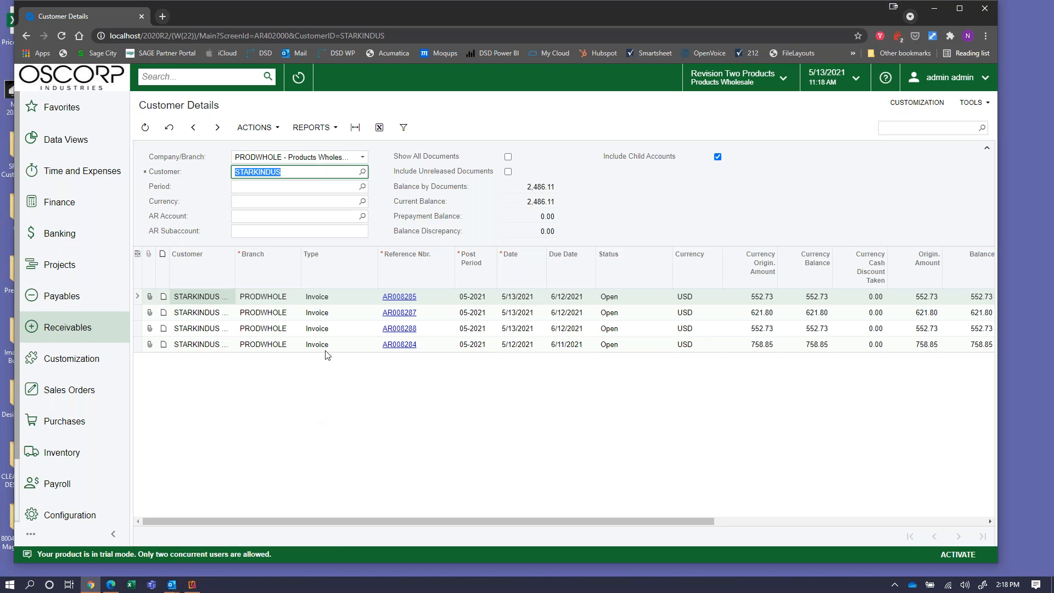
left_click(436, 153)
left_click(438, 156)
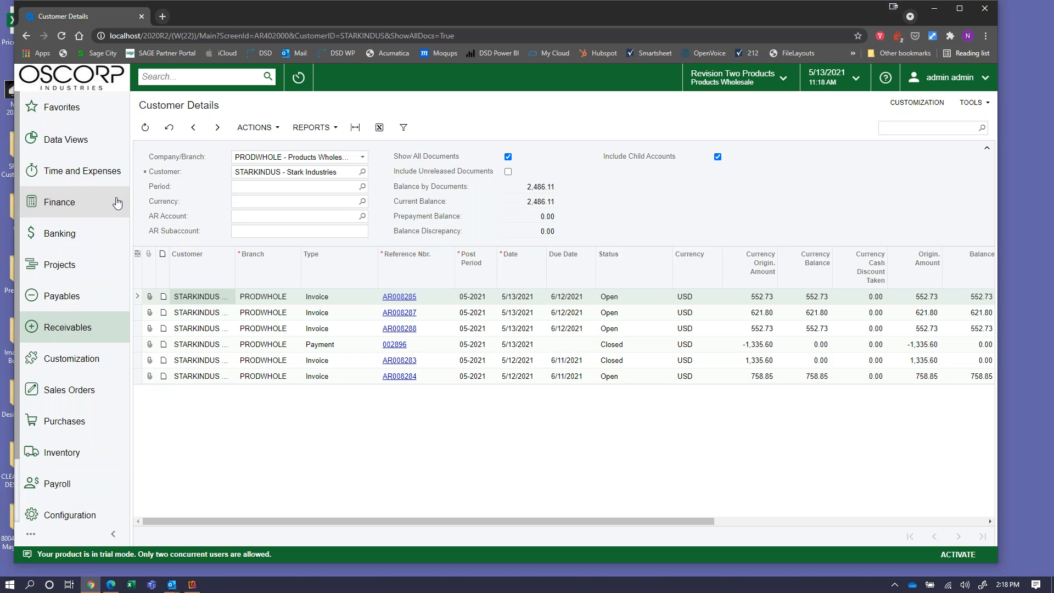
scroll(107, 214, "down", 3)
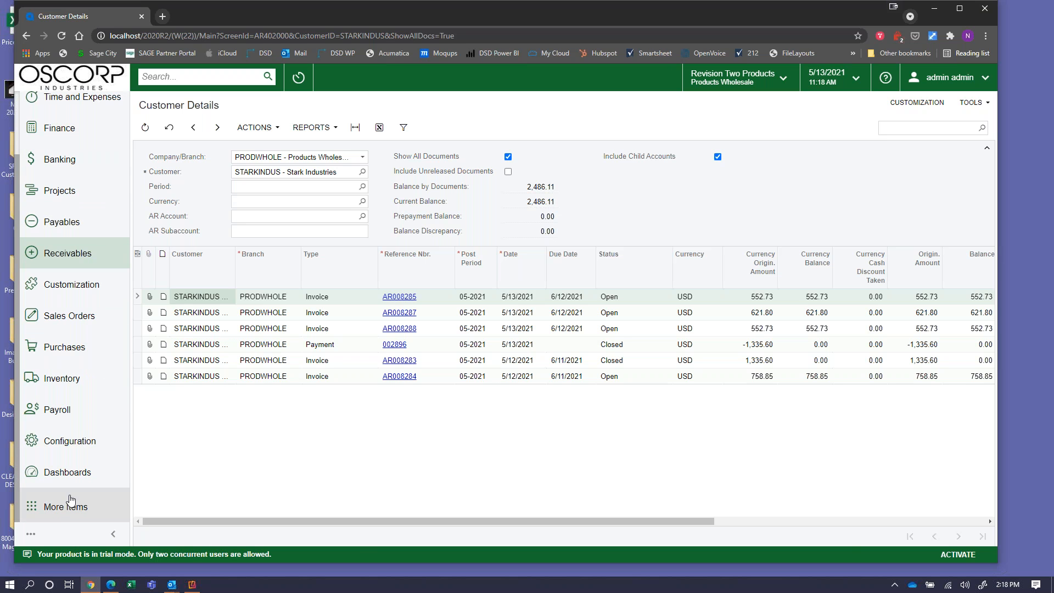
left_click(71, 501)
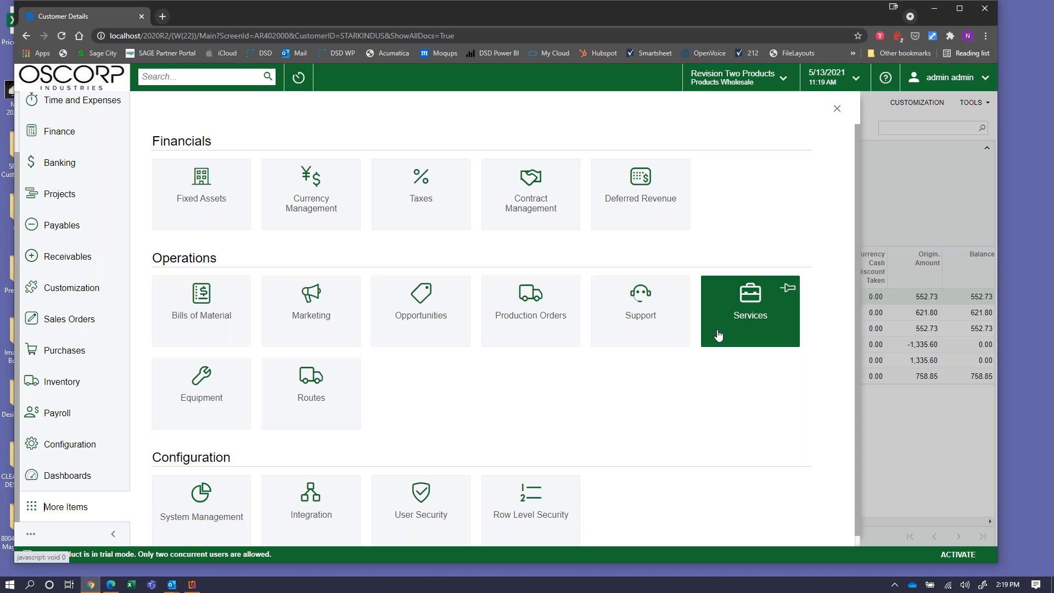
Open the sidebar Dashboards menu showing the Organization, CRM, Finance and other dashboard groups.
scroll(549, 363, "down", 1)
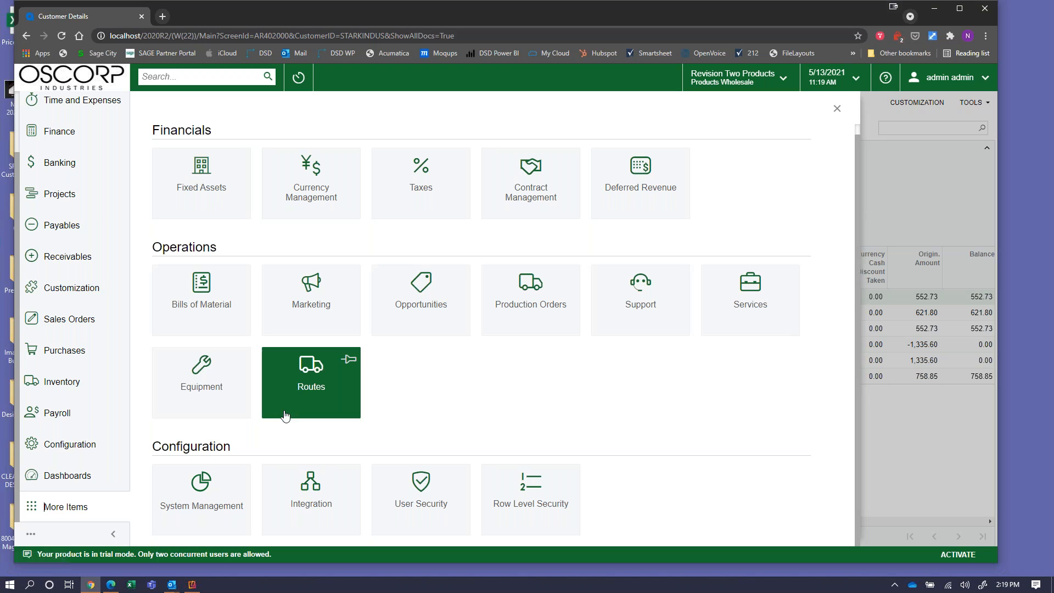
left_click(51, 472)
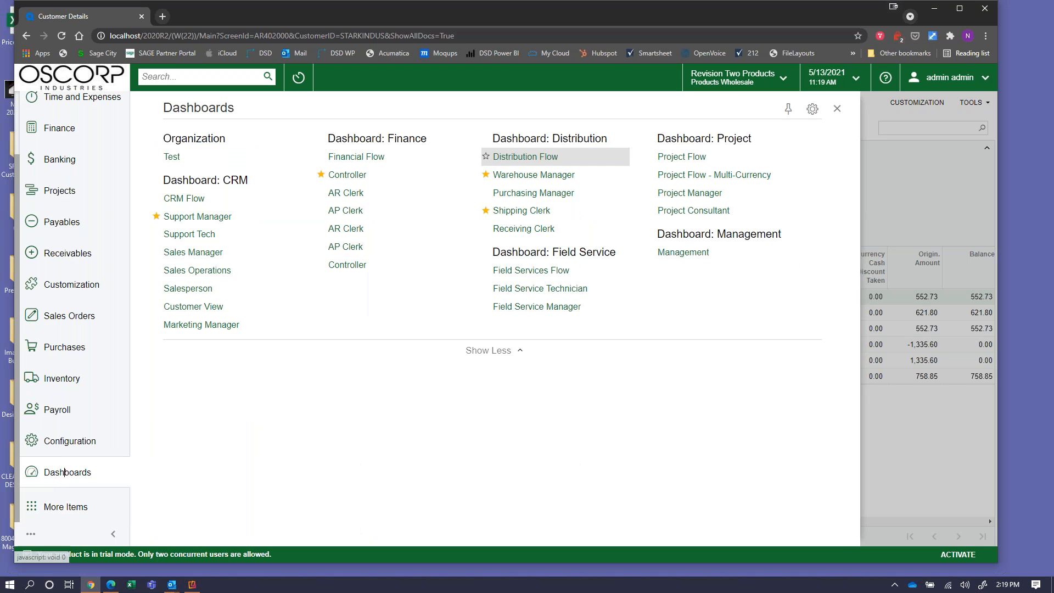
Open the CRM Support Manager dashboard showing 50 open, 21 overdue and 4 unassigned cases.
left_click(199, 218)
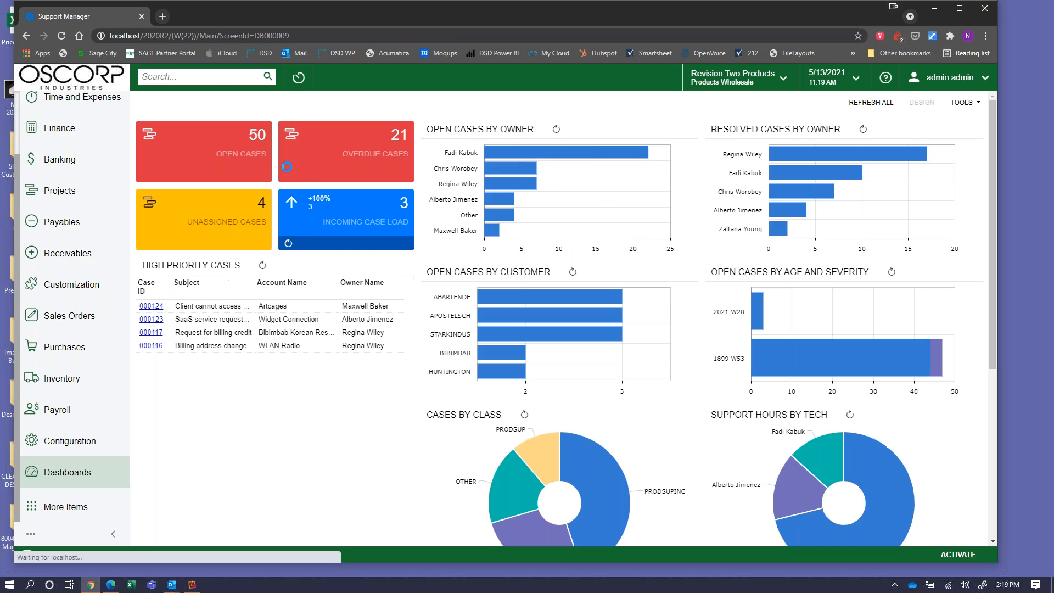
left_click(238, 158)
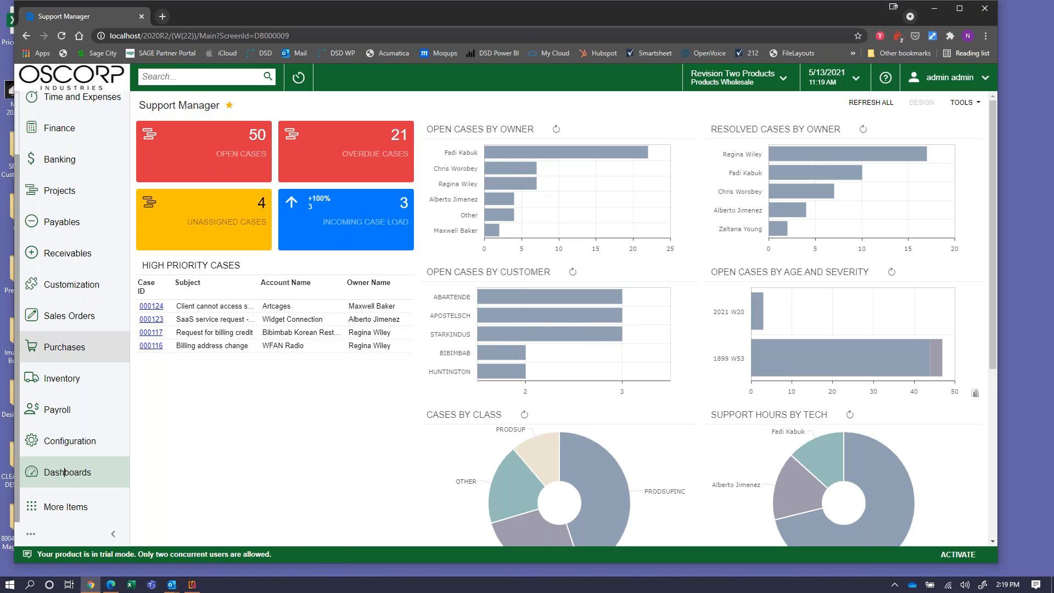
scroll(73, 475, "up", 2)
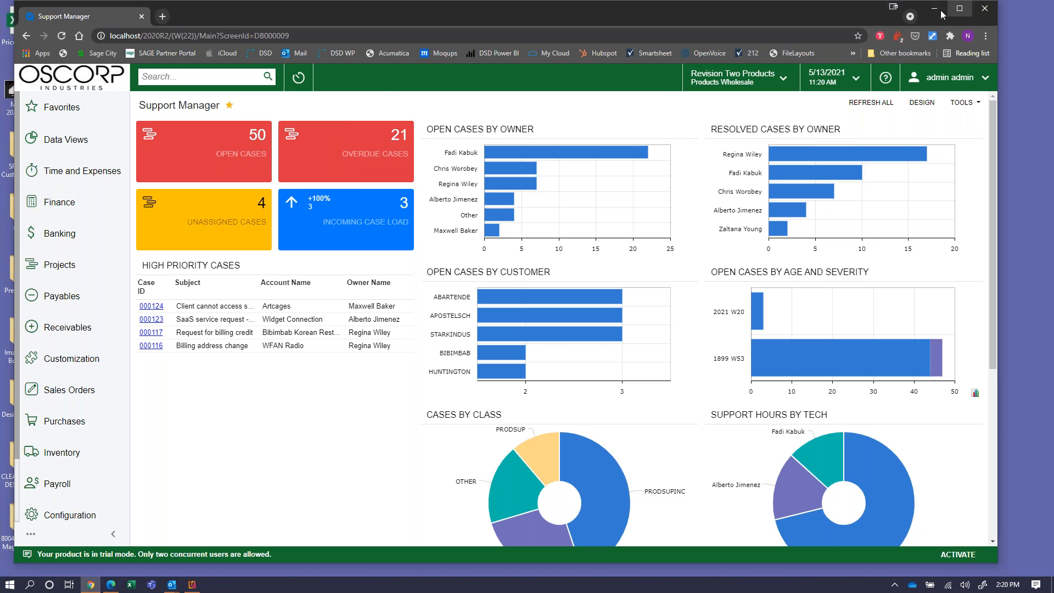
Minimize Chrome and Outlook and bring Edge's Acumatica sign-in page forward.
left_click(935, 9)
left_click(796, 23)
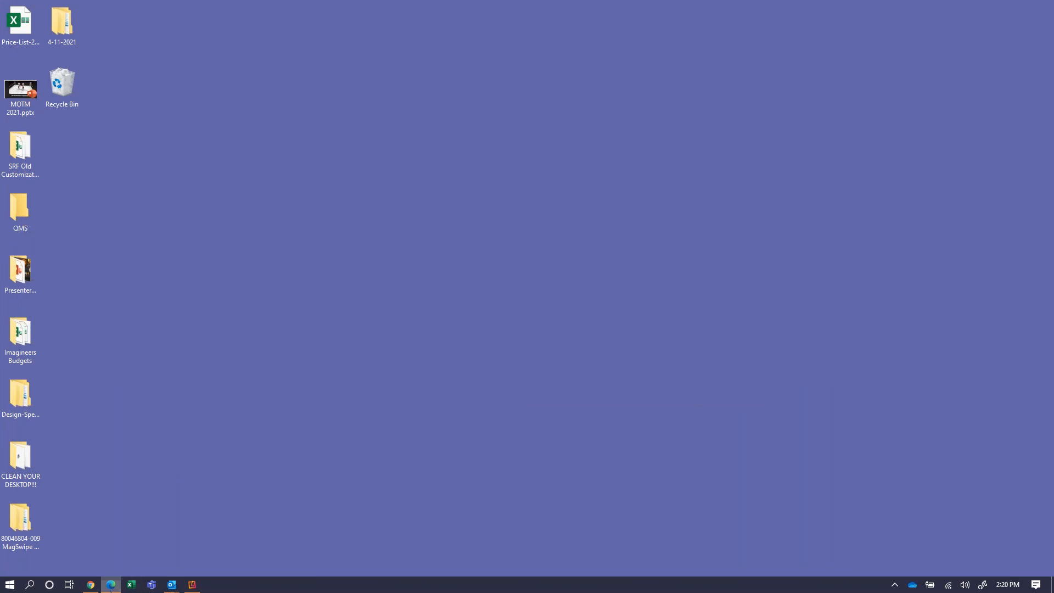
left_click(111, 586)
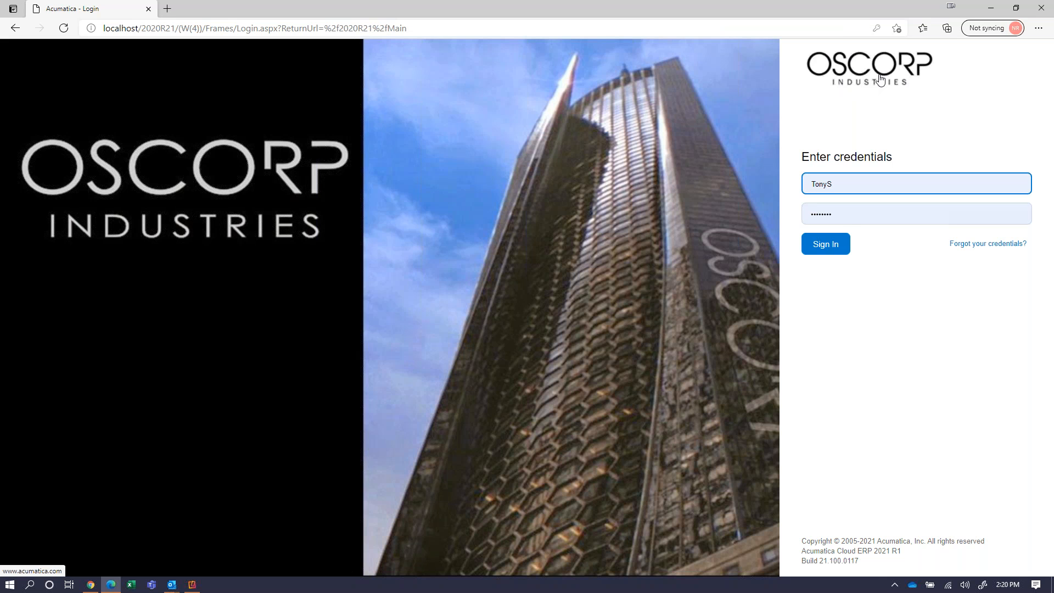
Sign in to the Oscorp Industries Customer Portal with the prefilled credentials.
left_click(834, 248)
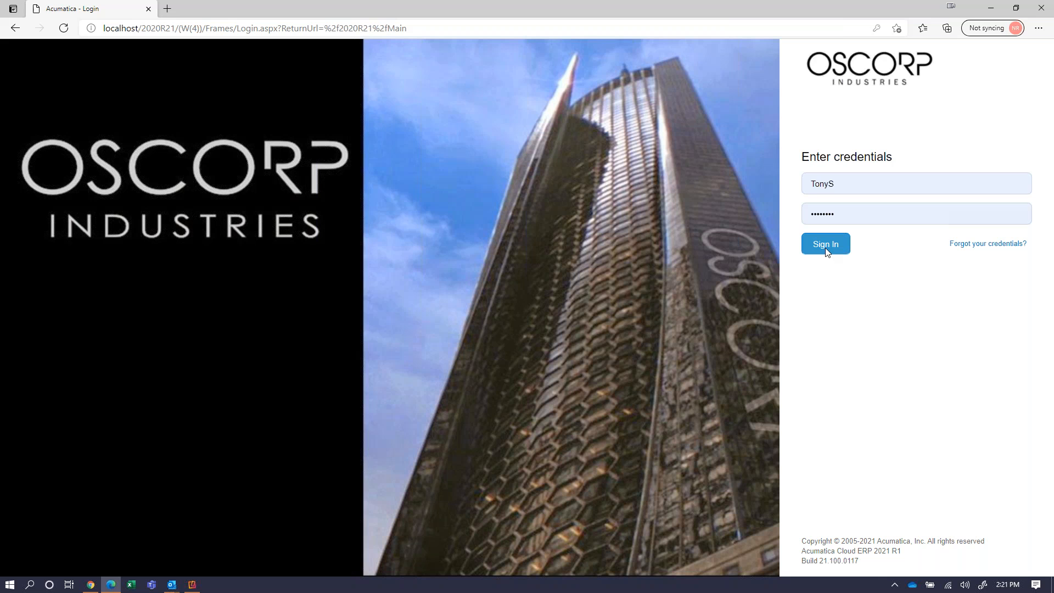
left_click(826, 245)
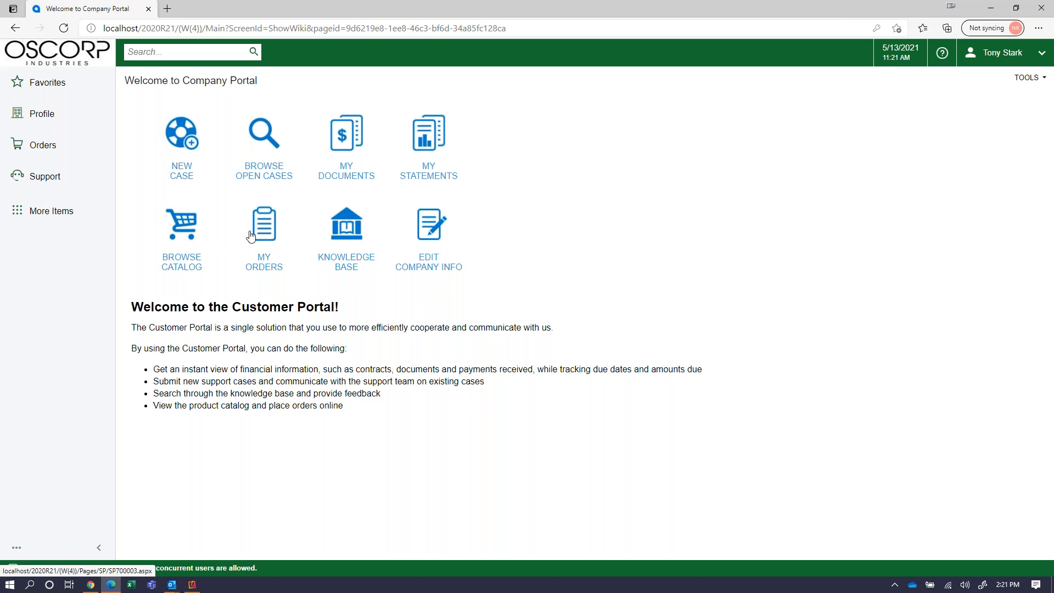
Verify the cart holds one Acer Laptop Computer at 500.00 USD, then return to the catalog.
left_click(178, 239)
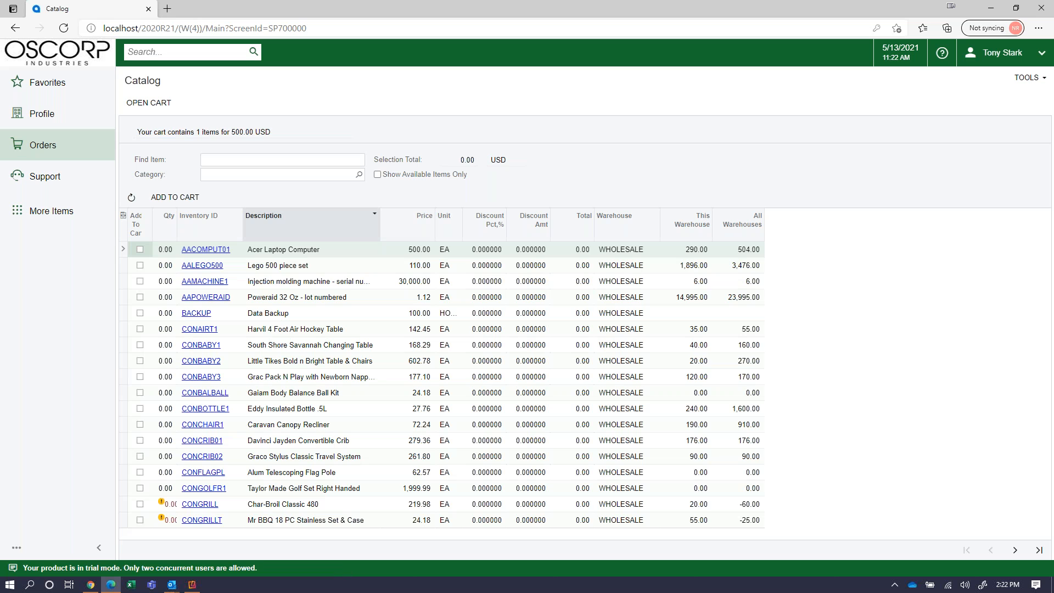
triple_click(218, 133)
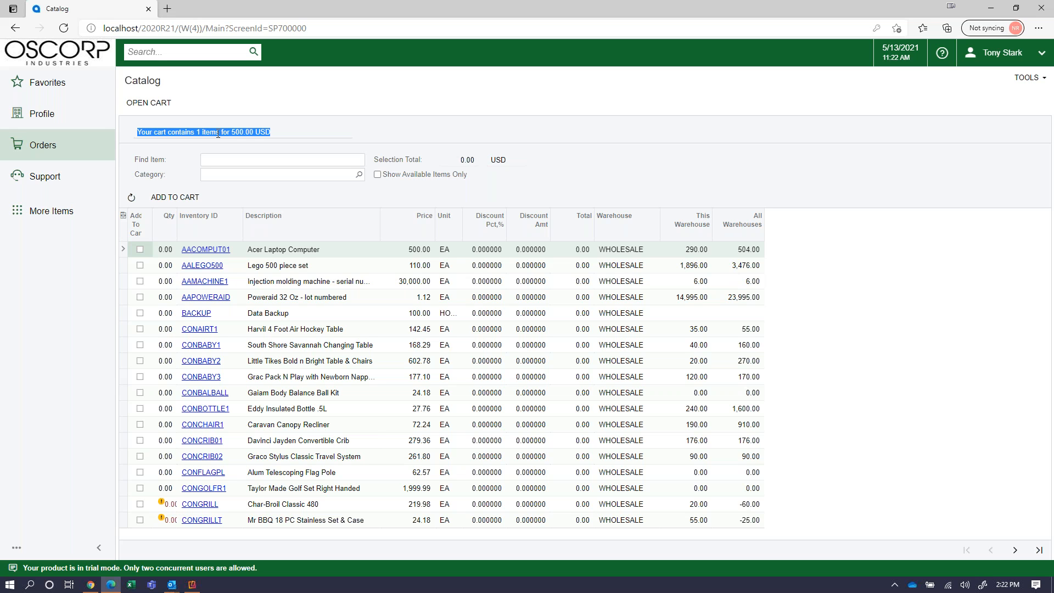
left_click(138, 111)
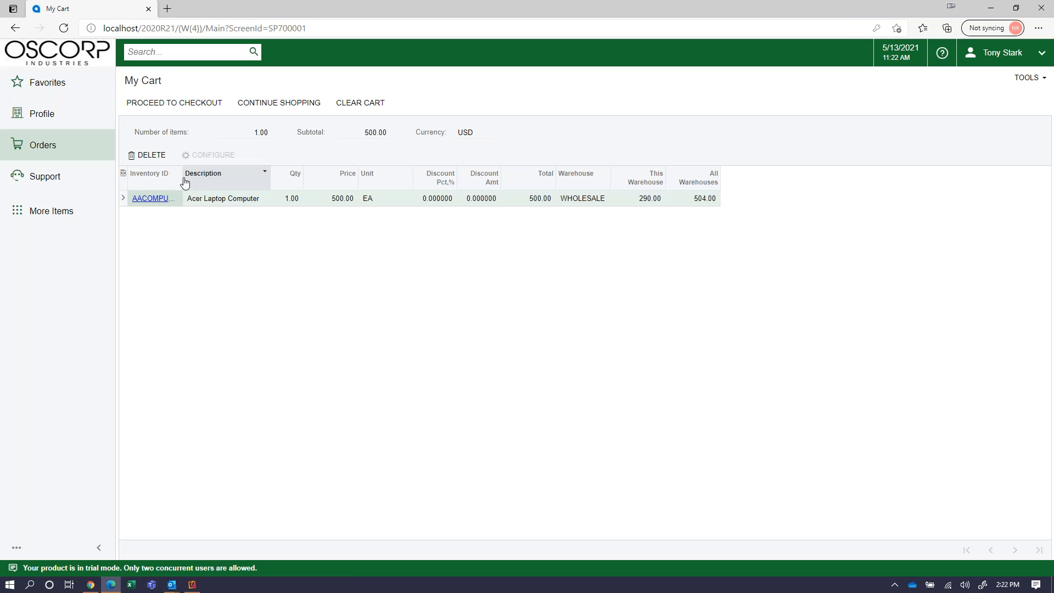
left_click_drag(183, 180, 207, 180)
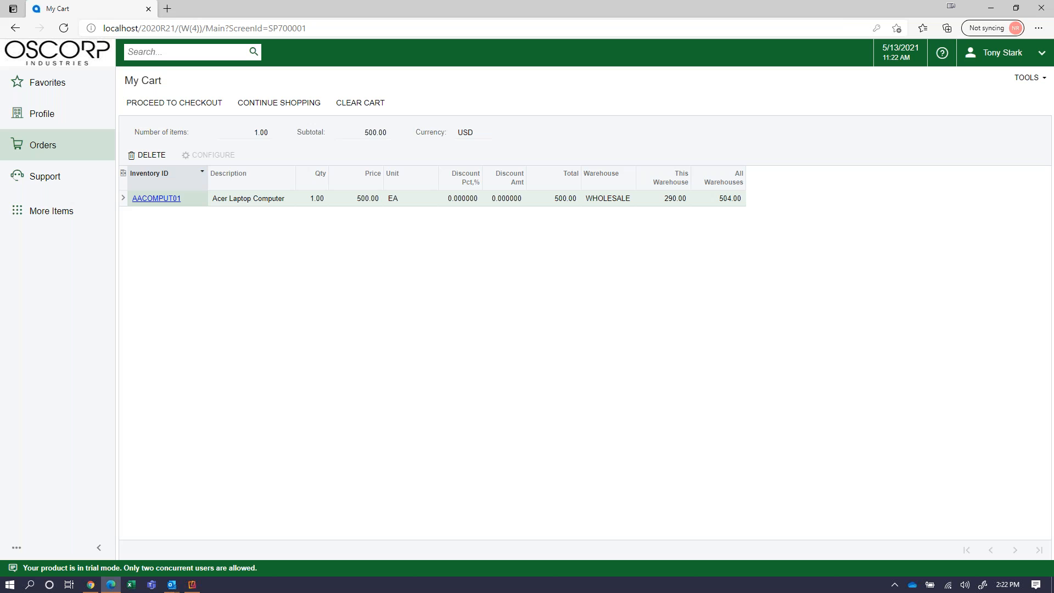
left_click(265, 106)
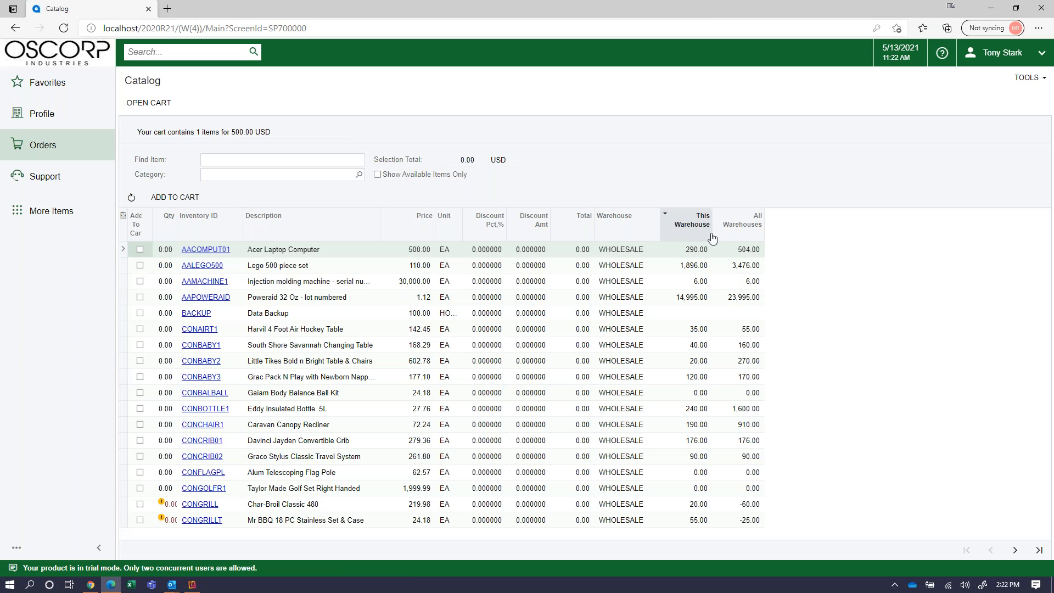
Show available items only and add one more Acer Laptop Computer (AACOMPUT01), making 2 items totalling 1,000.00 USD.
left_click(377, 175)
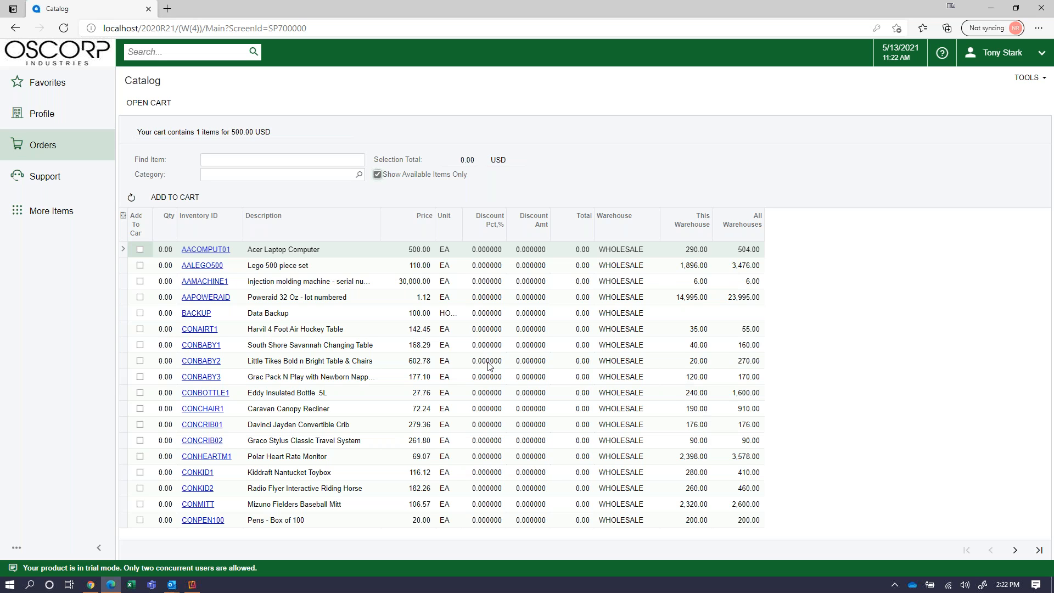
left_click(140, 251)
left_click(139, 250)
left_click(176, 199)
left_click(177, 199)
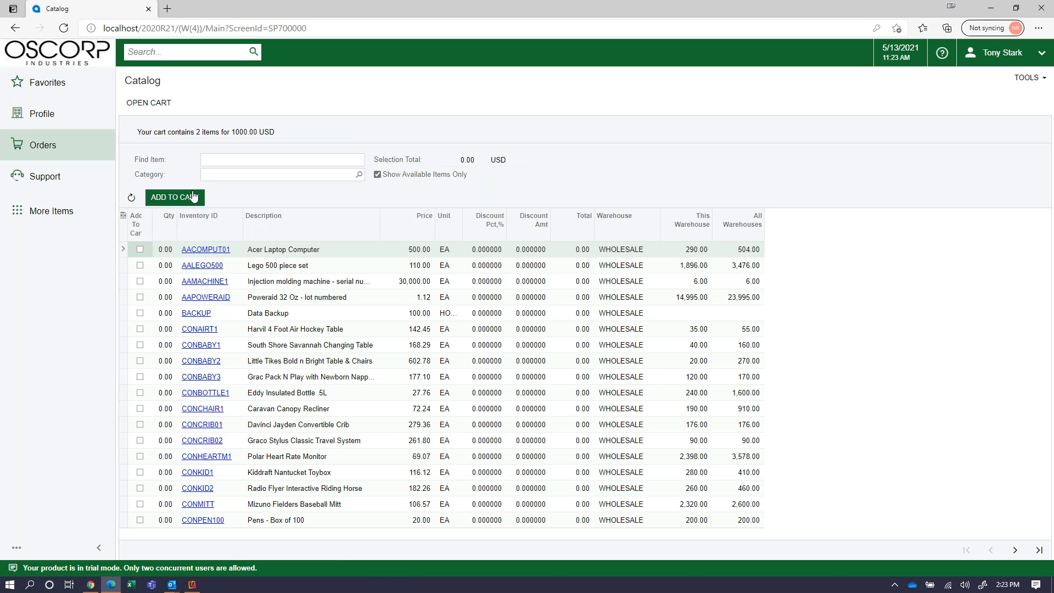
triple_click(139, 131)
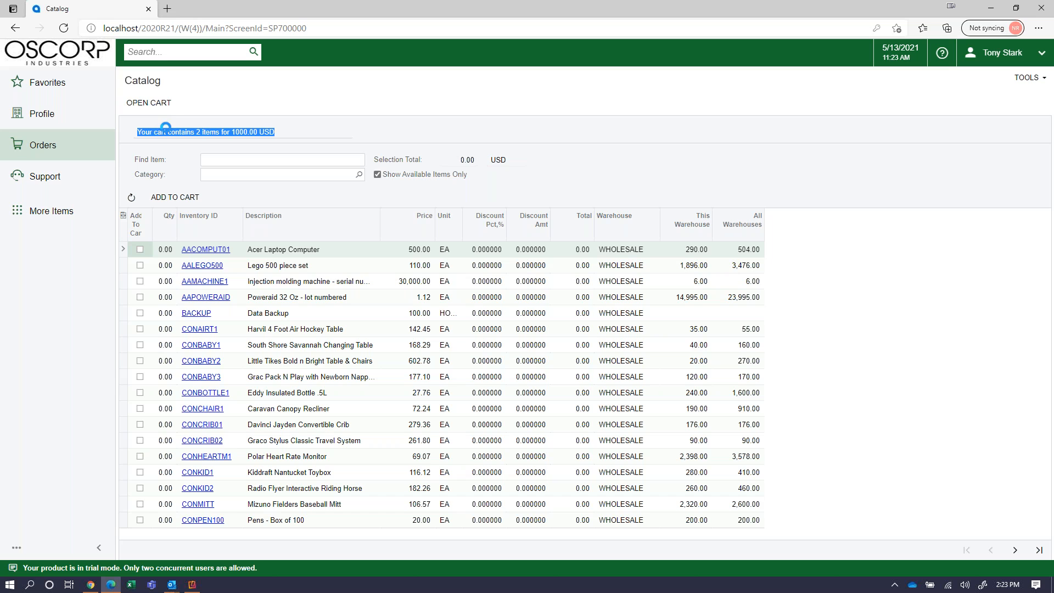
left_click(151, 105)
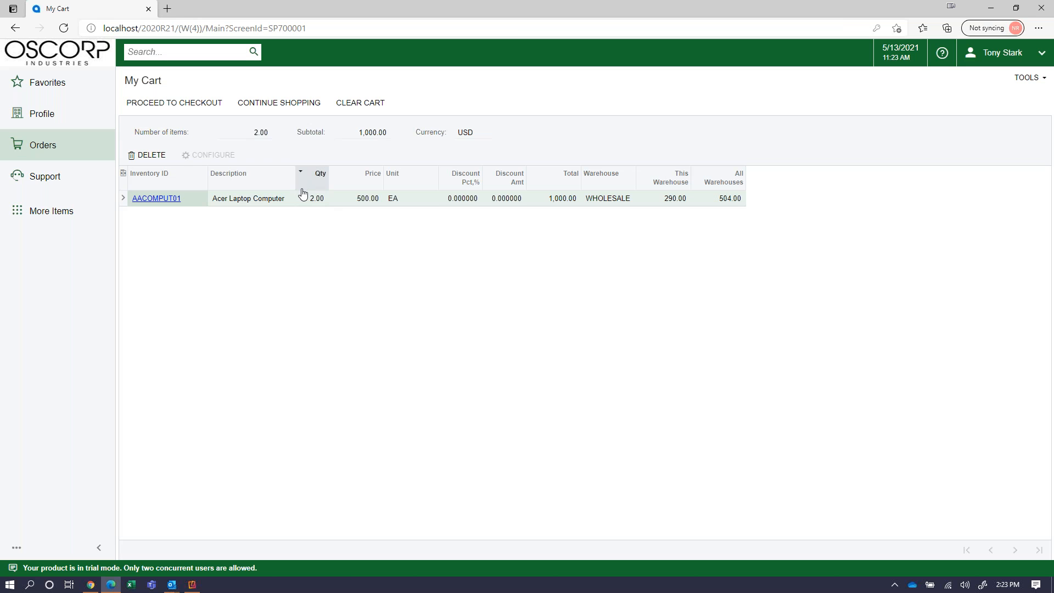
Proceed to checkout with the two Acer laptops in the cart.
left_click(188, 111)
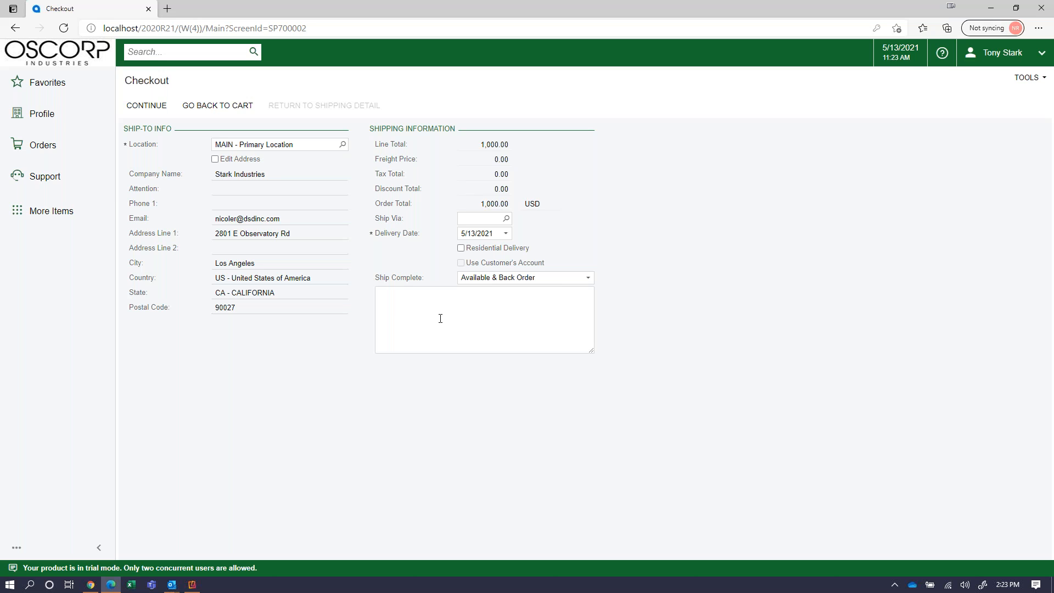
Set the order's shipping method to FEDEXGROUND, giving a 56.53 freight charge.
left_click(272, 173)
left_click(507, 218)
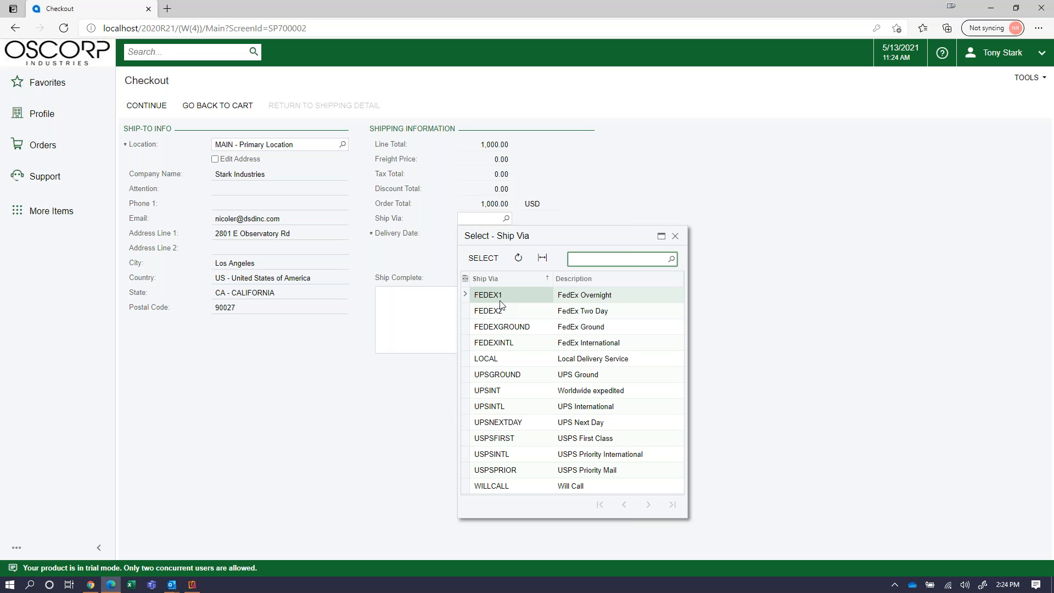
left_click(508, 327)
double_click(508, 328)
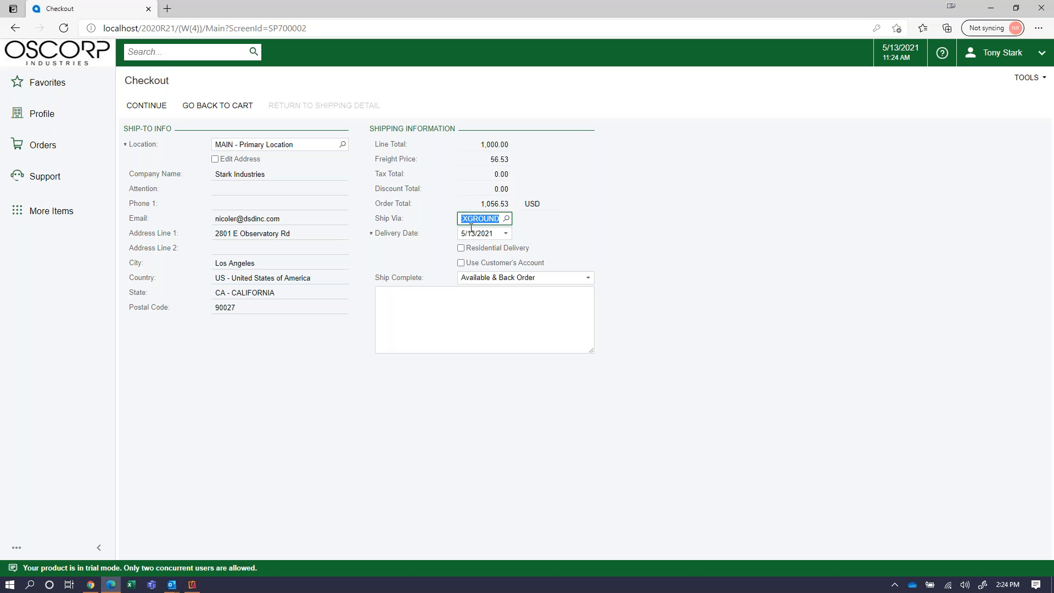
left_click(503, 163)
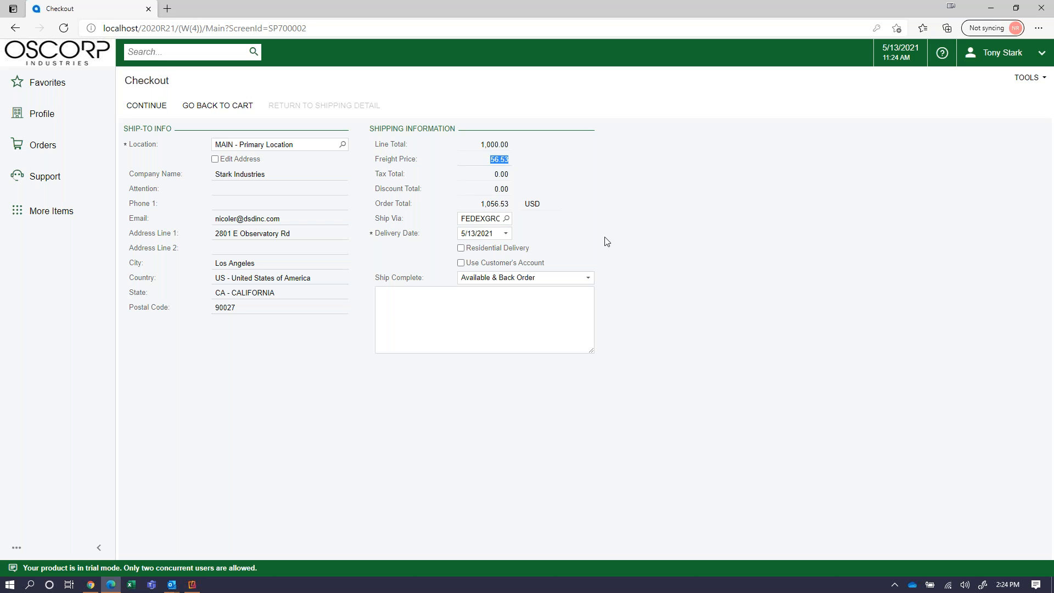
Keep Ship Complete as Available & Back Order and continue to the 1,056.53 USD order review.
left_click(413, 316)
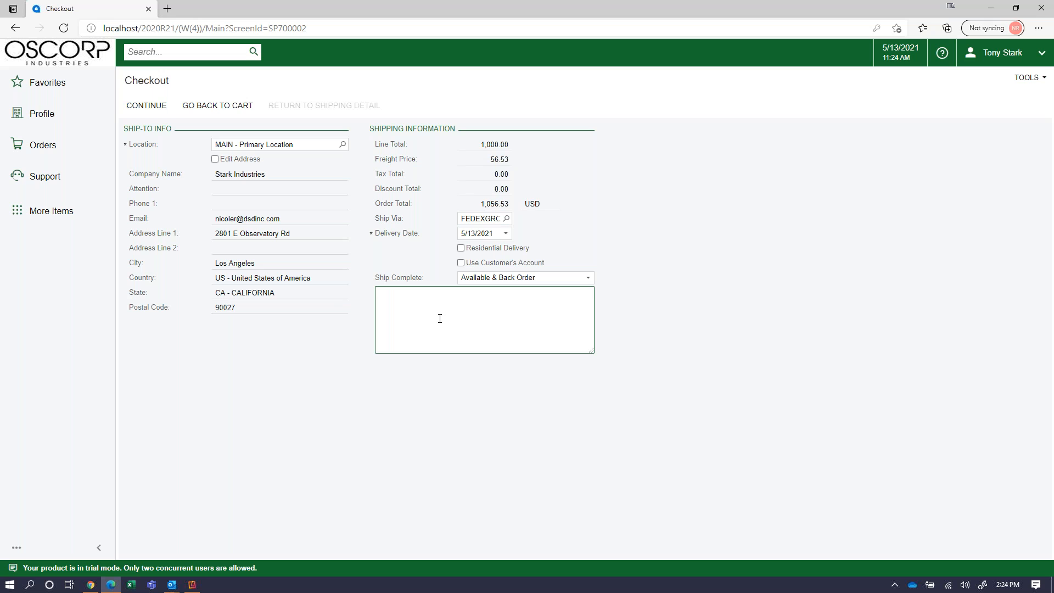
left_click(500, 280)
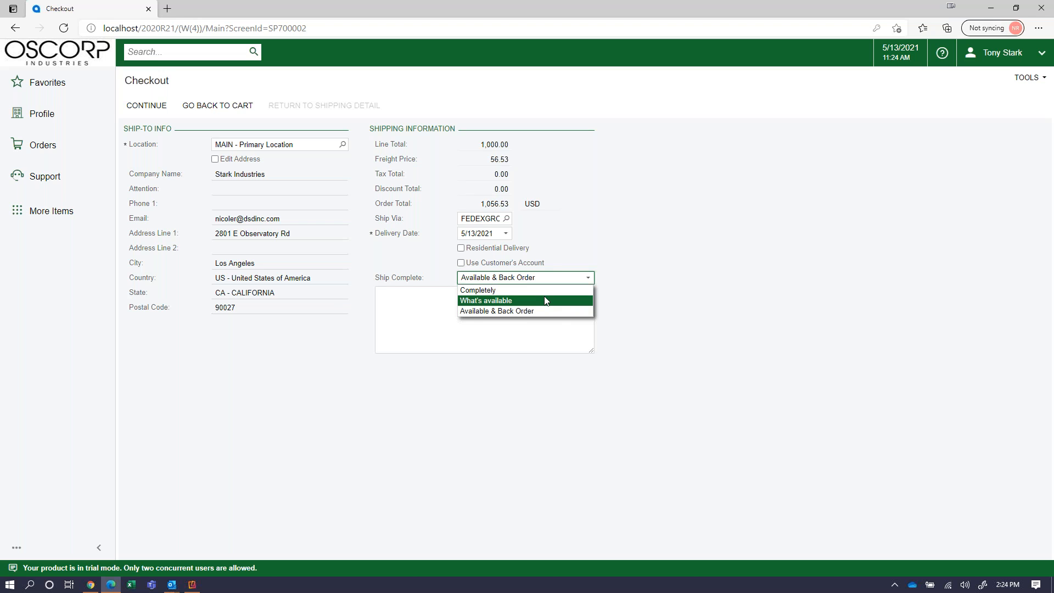
left_click(396, 316)
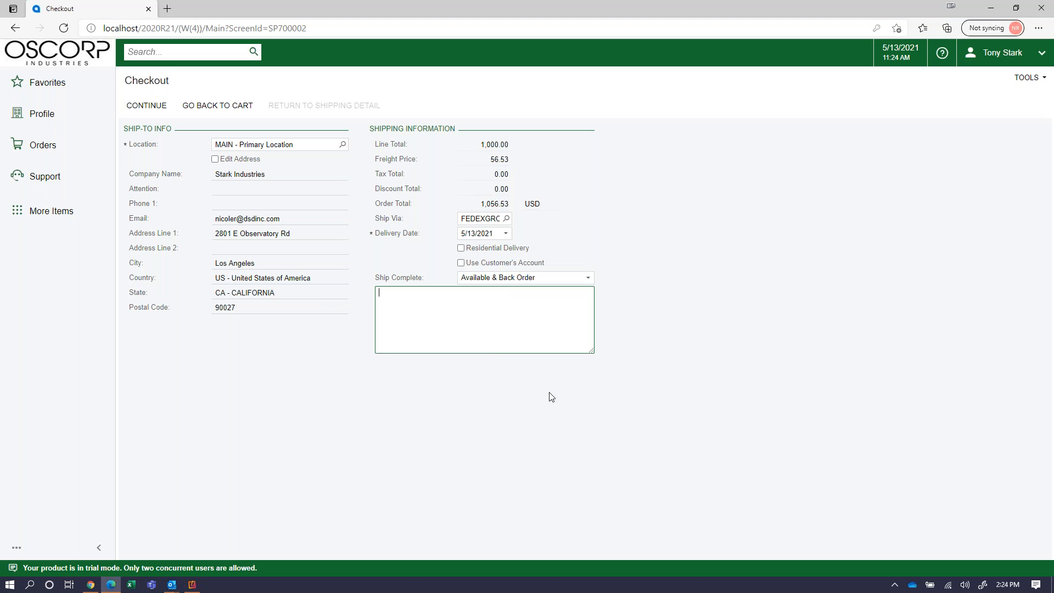
left_click(162, 112)
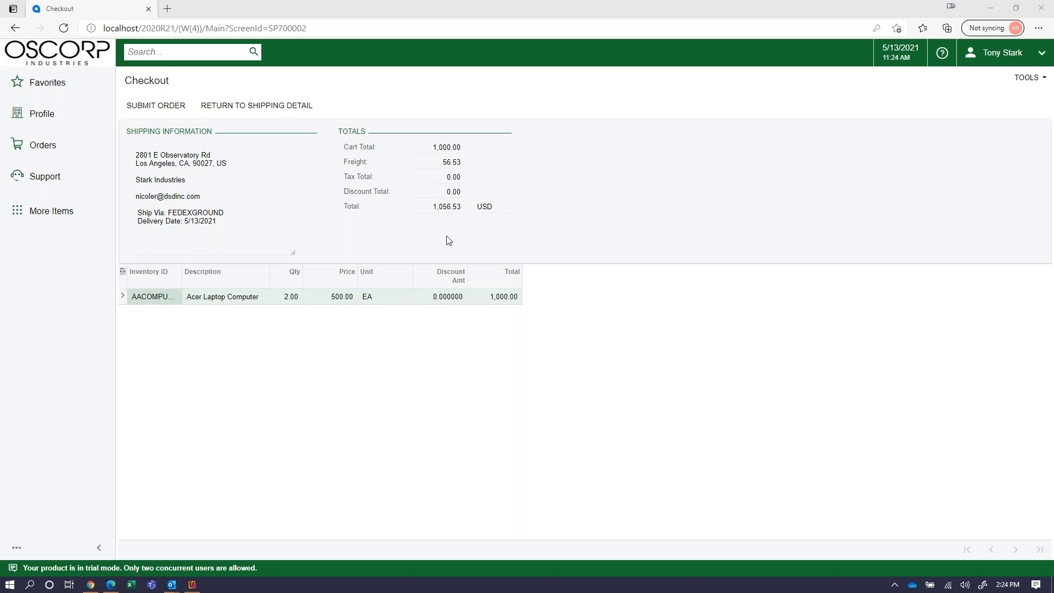
Submit the order, look over the printed Sales Order SO005496, and return to the portal home.
left_click(439, 206)
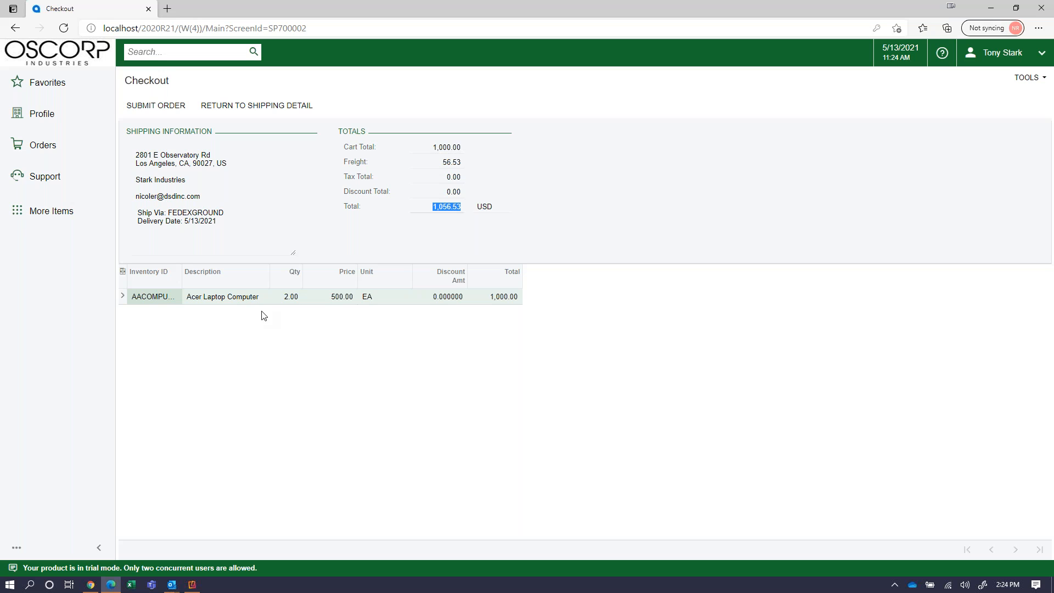
left_click(149, 110)
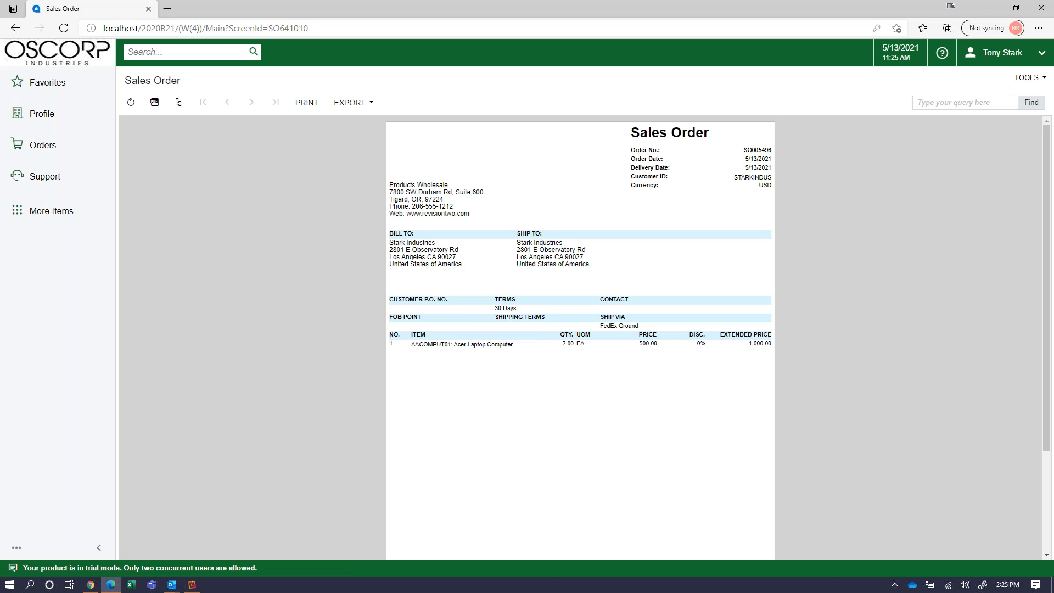
scroll(273, 196, "down", 3)
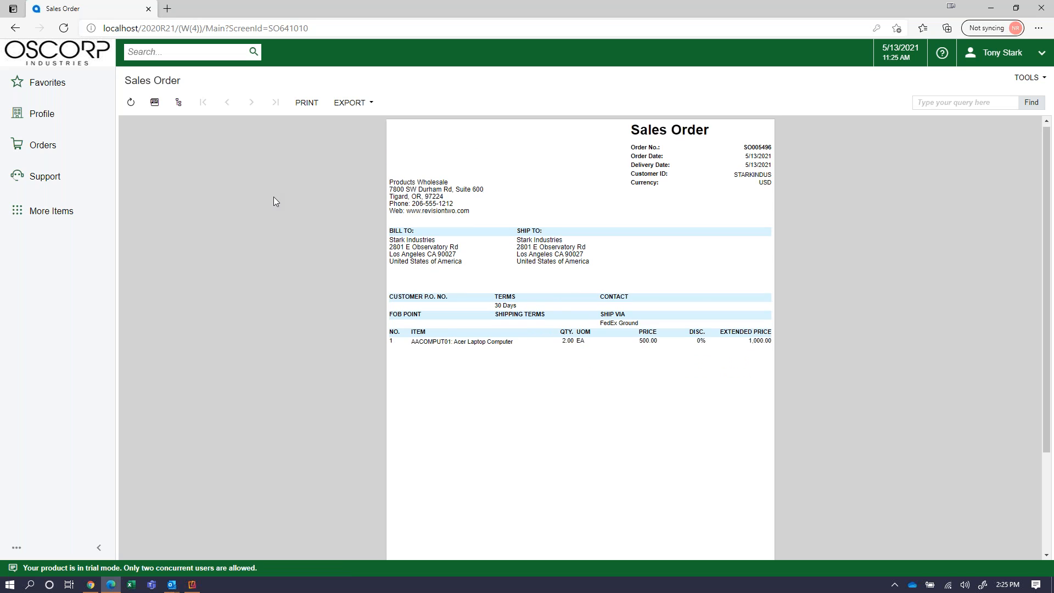
scroll(277, 201, "up", 1)
scroll(282, 199, "up", 1)
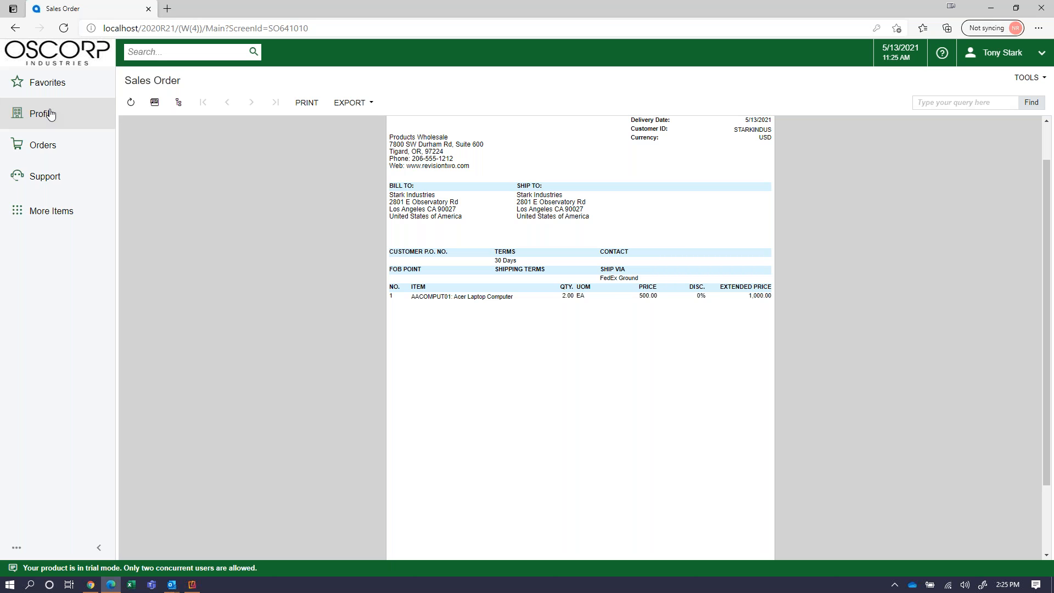
left_click(50, 51)
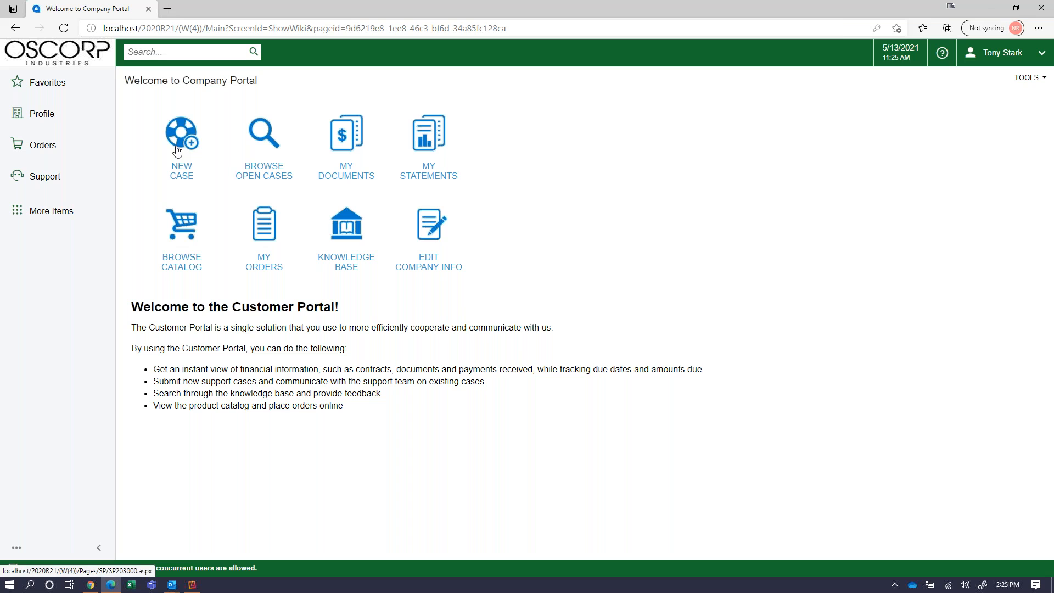
In My Documents, filter open documents then all records, and print invoice AR008285.
left_click(355, 144)
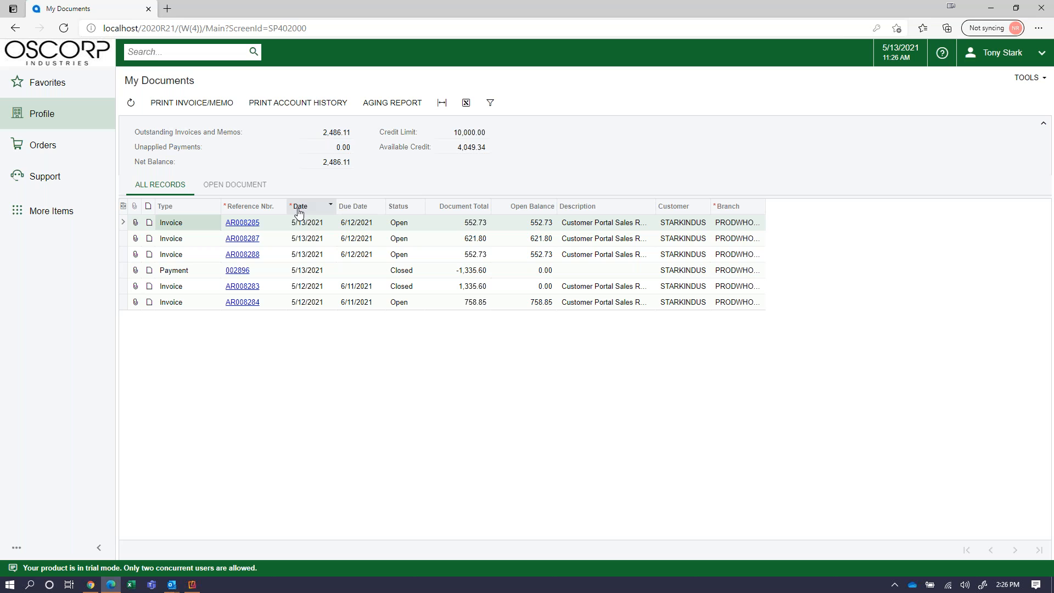
double_click(336, 162)
left_click(240, 187)
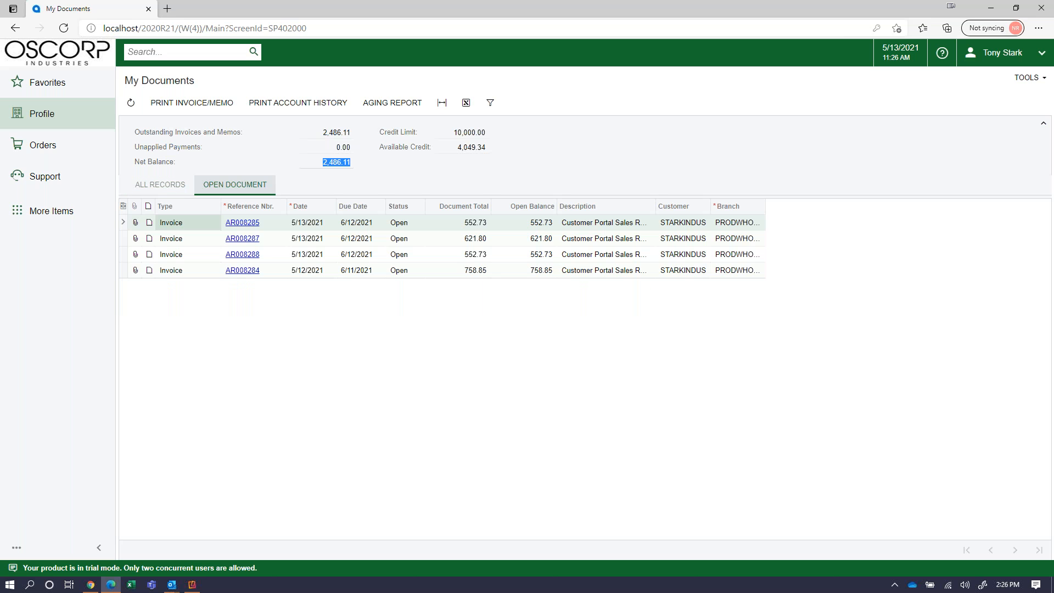
left_click(175, 185)
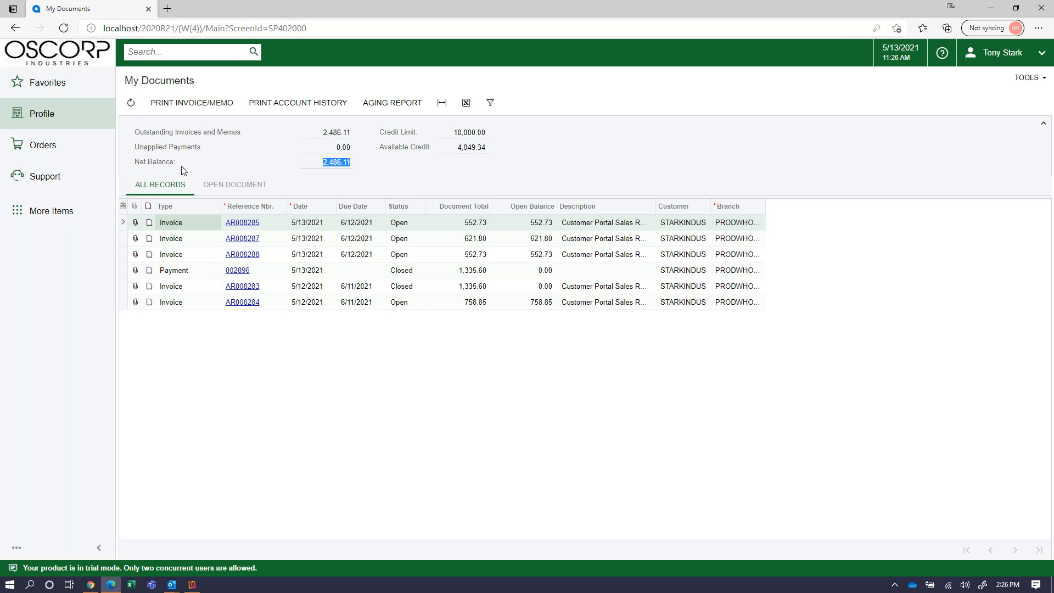
left_click(181, 105)
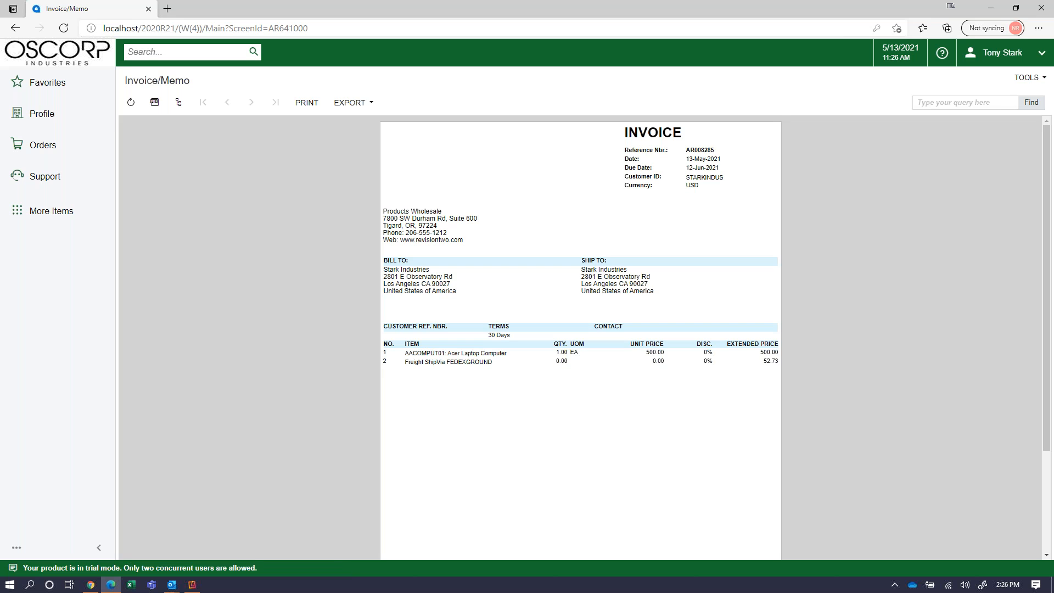
Go back from the invoice printout to the six-record My Documents list with 2,486.11 net balance.
left_click(15, 28)
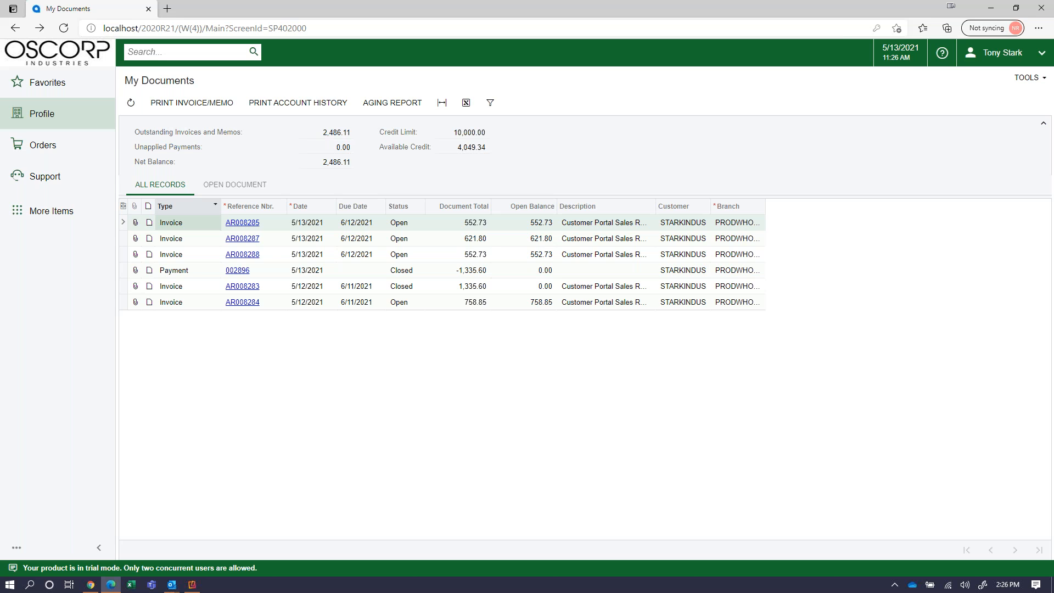
left_click(45, 176)
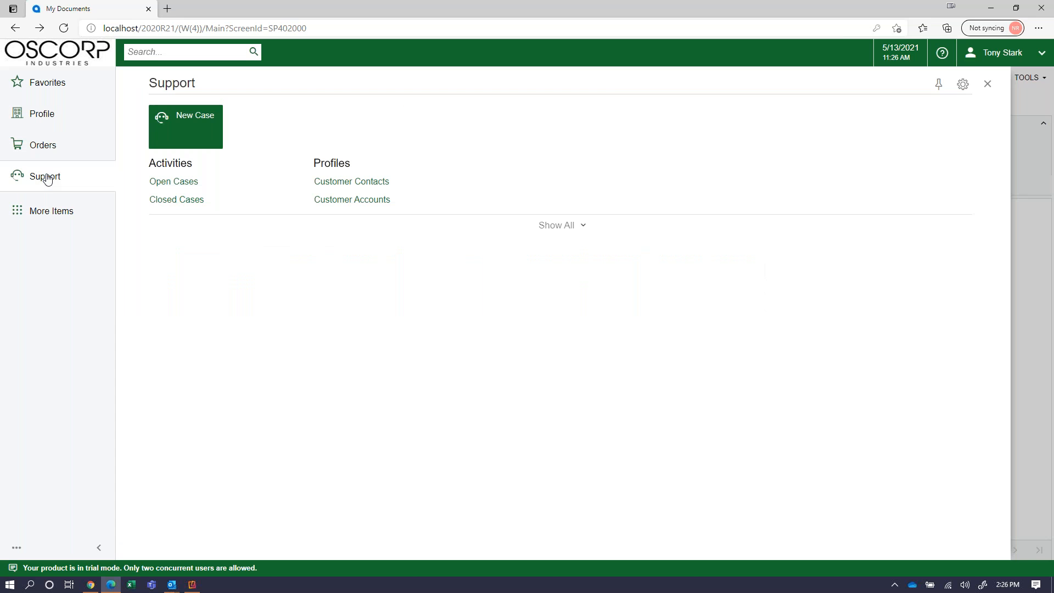
View the open support case about changing the order, then minimize the portal window.
left_click(175, 187)
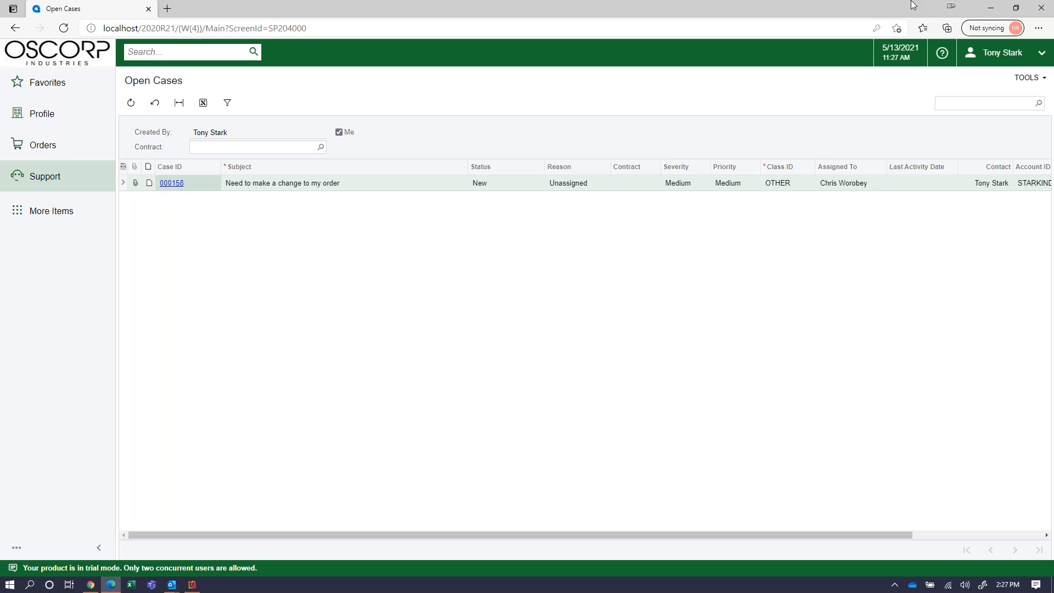
left_click(992, 13)
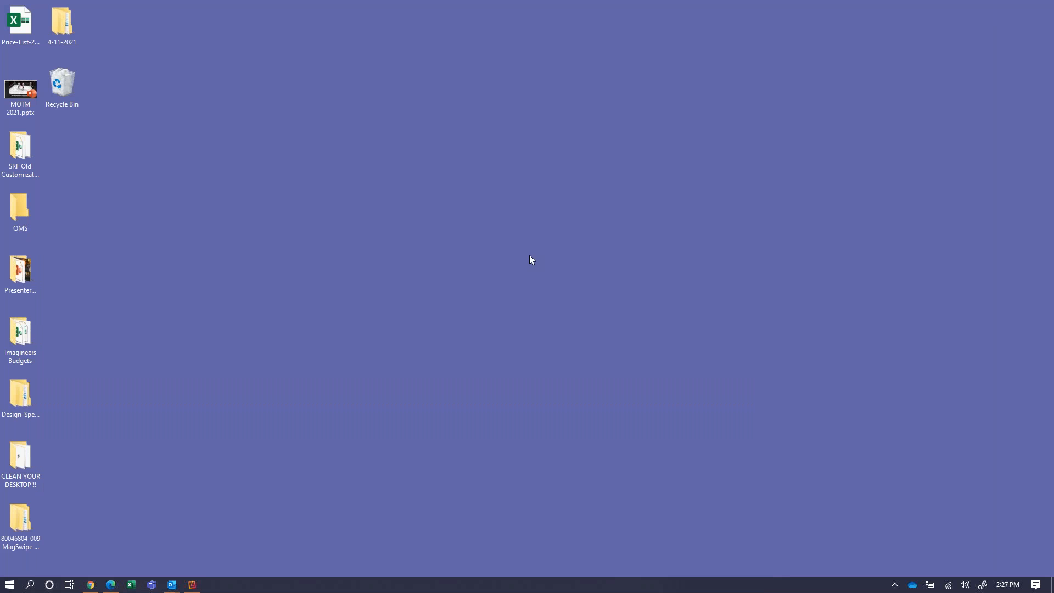
Restore the admin Support Manager dashboard and show the four dashboards under Favorites.
left_click(92, 586)
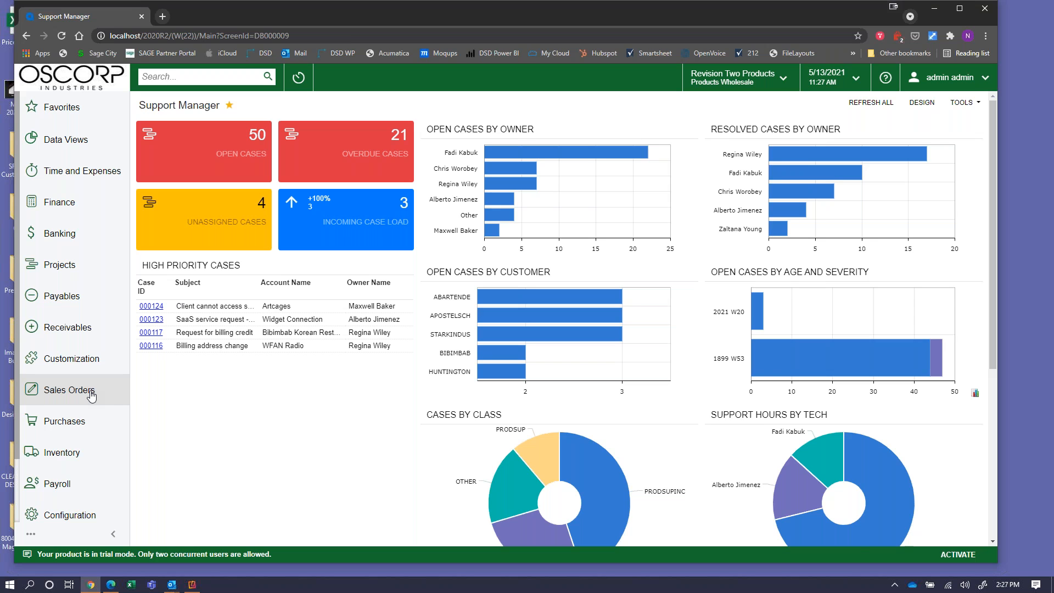
left_click(109, 114)
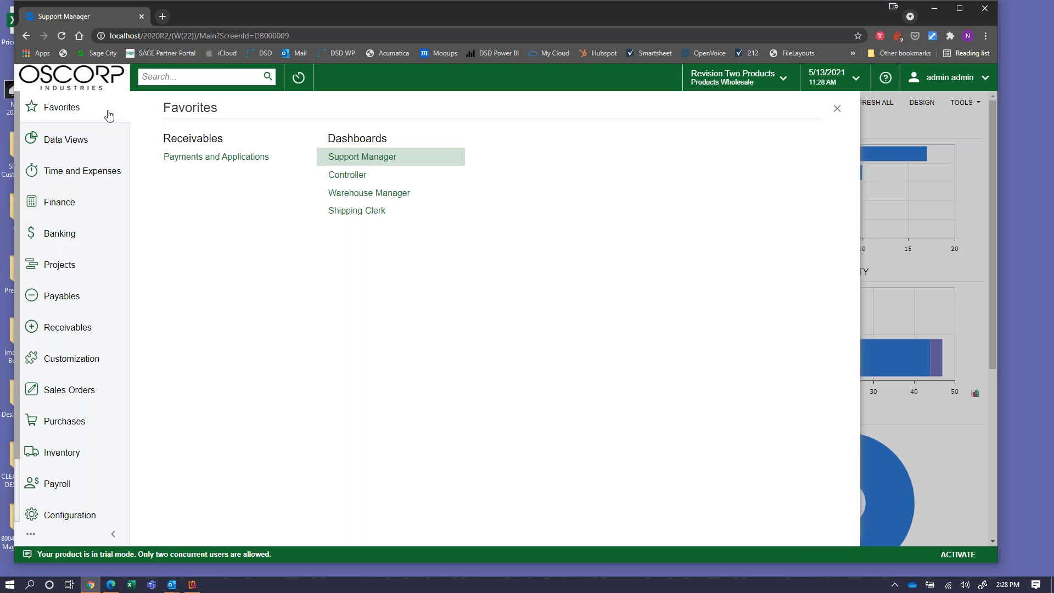
Open the Shipping Clerk dashboard and select Stark Industries' shipment 003112 for SO005496.
left_click(364, 216)
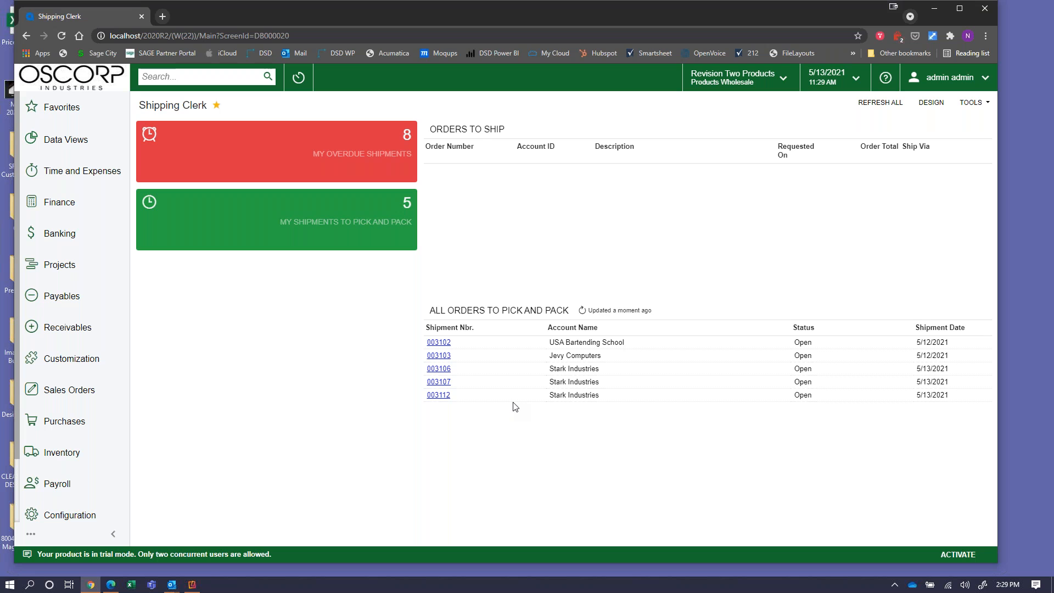
left_click(440, 396)
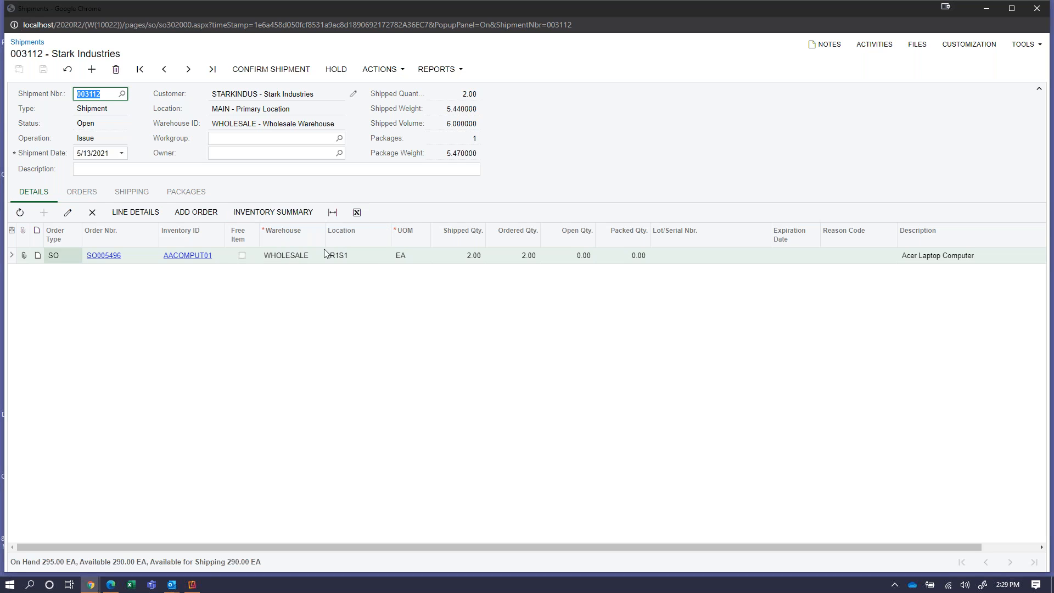
Show shipment 003112's shipping details: FEDEXGROUND ship via and 56.53 freight cost.
left_click(137, 199)
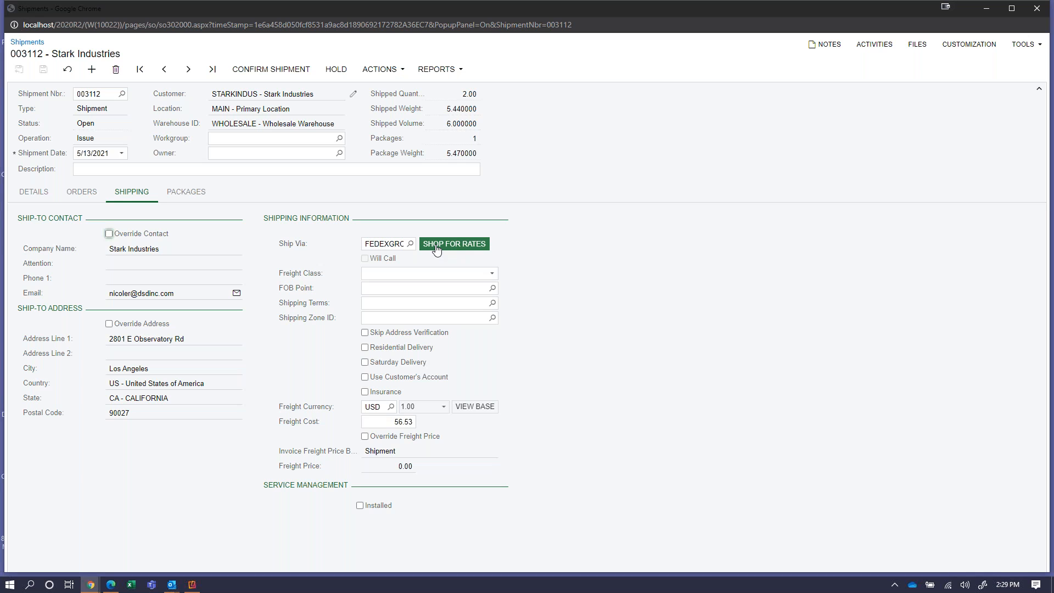
Confirm shipment 003112 has one MEDIUM 5.47 KG package, then bring the iPhone mirror forward.
left_click(189, 192)
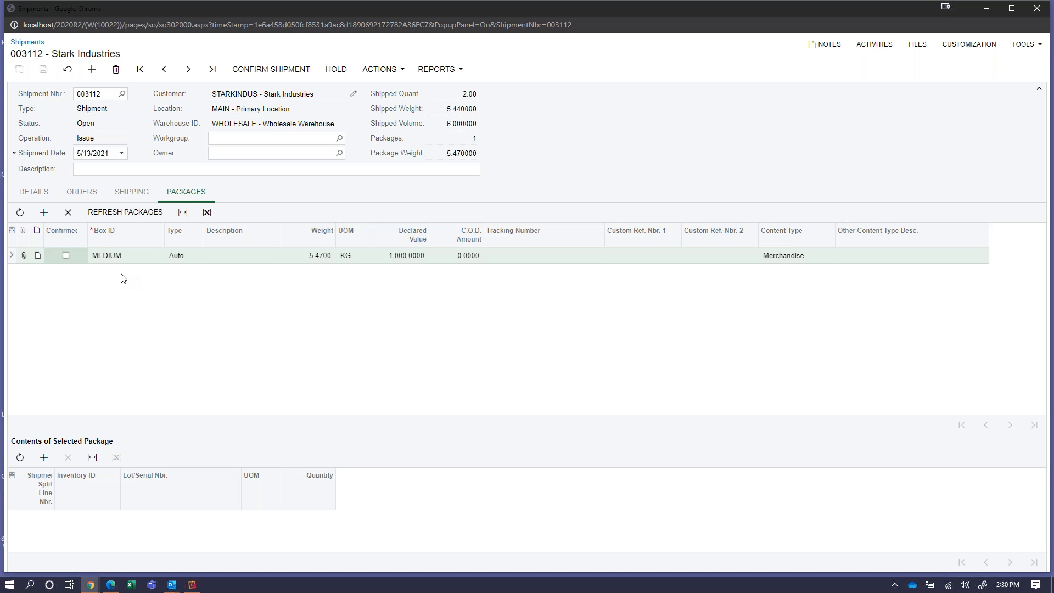
mouse_move(193, 588)
left_click(192, 584)
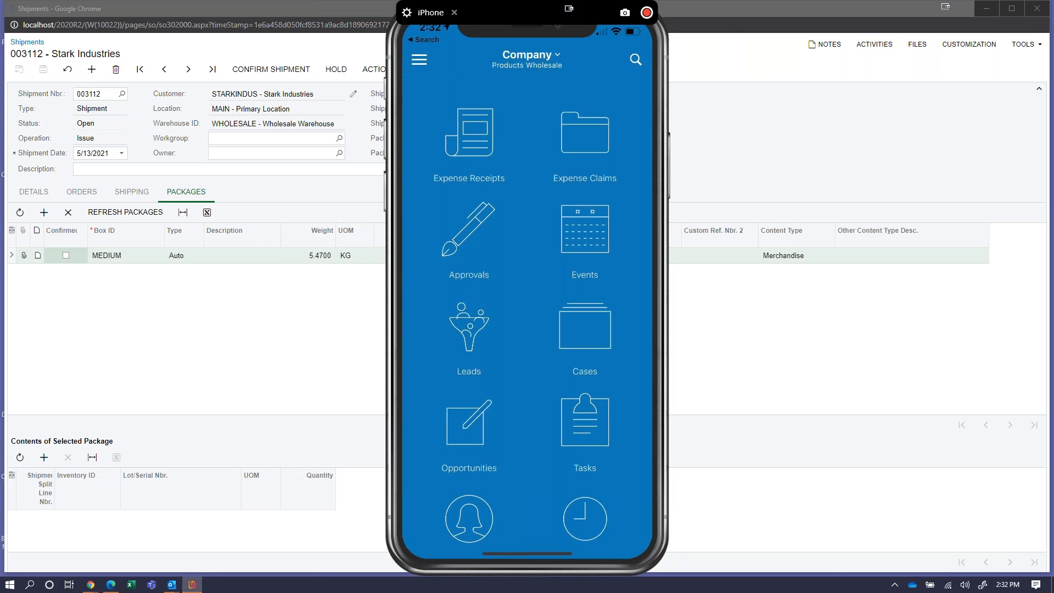
Scroll the Products Wholesale home grid and open the Warehouse Manager dashboard.
scroll(527, 316, "down", 14)
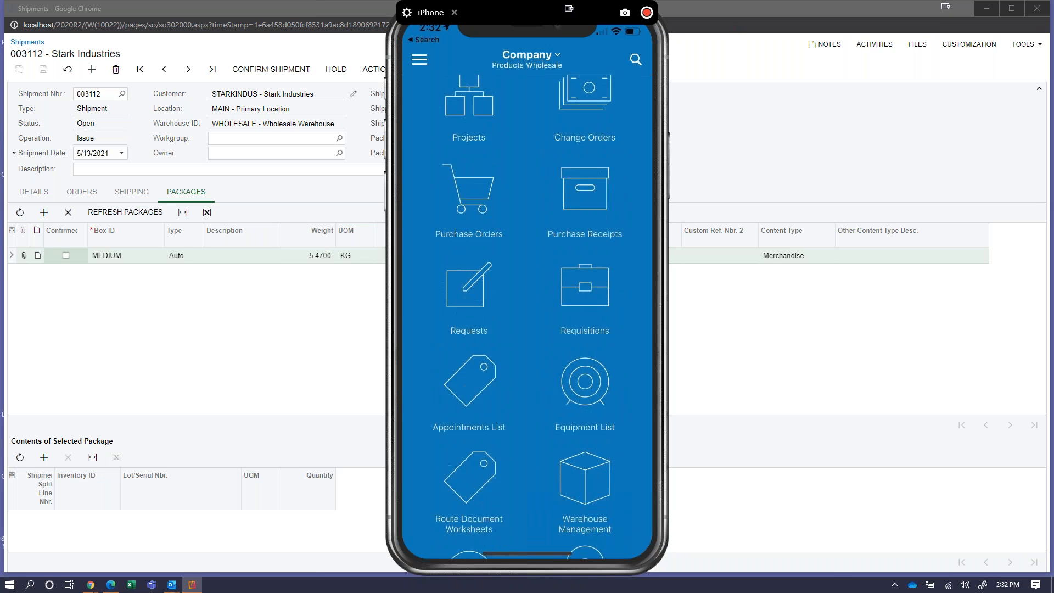
scroll(528, 316, "down", 6)
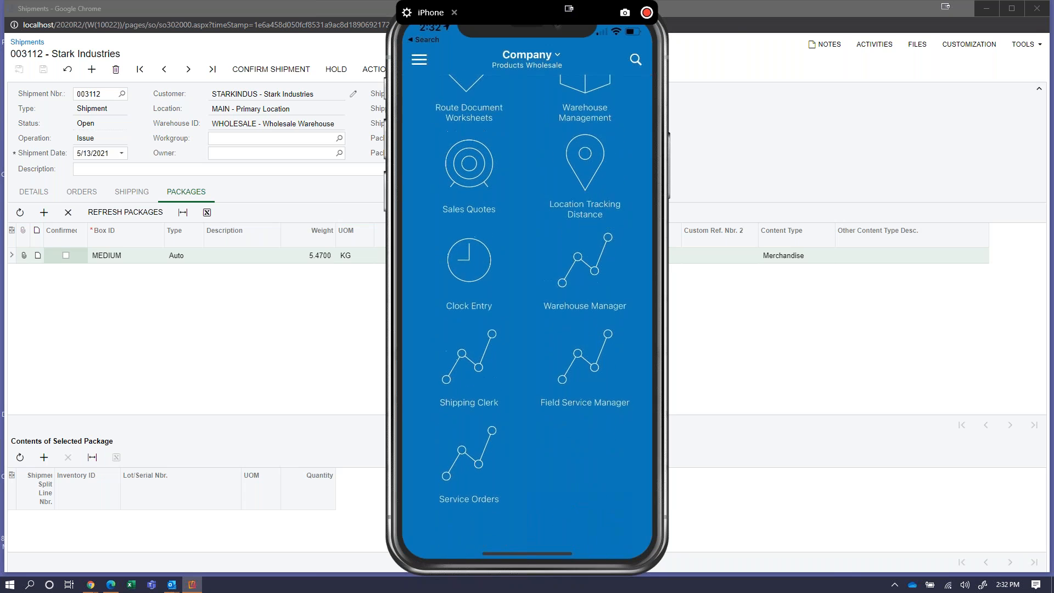
left_click(585, 275)
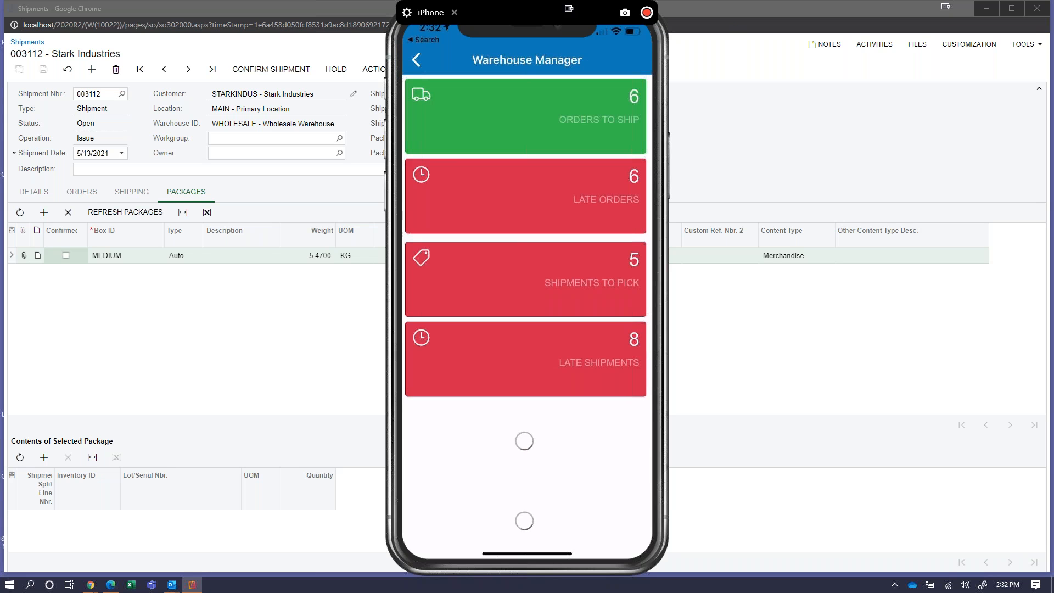
Review the Warehouse Manager figures: 6 orders to ship, 5 shipments to pick, 8 late shipments.
scroll(525, 275, "down", 5)
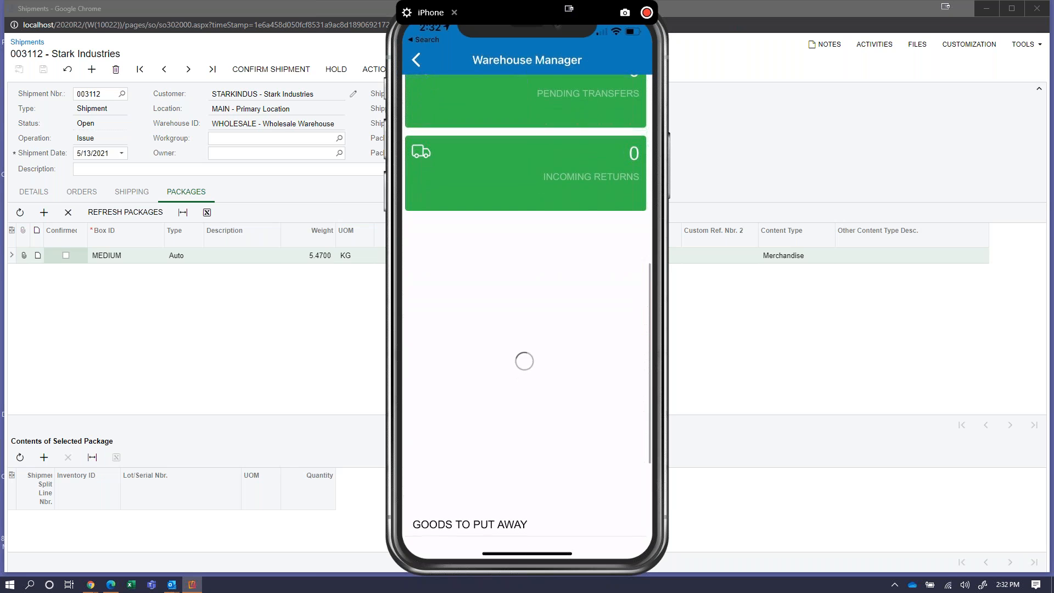
scroll(583, 164, "down", 3)
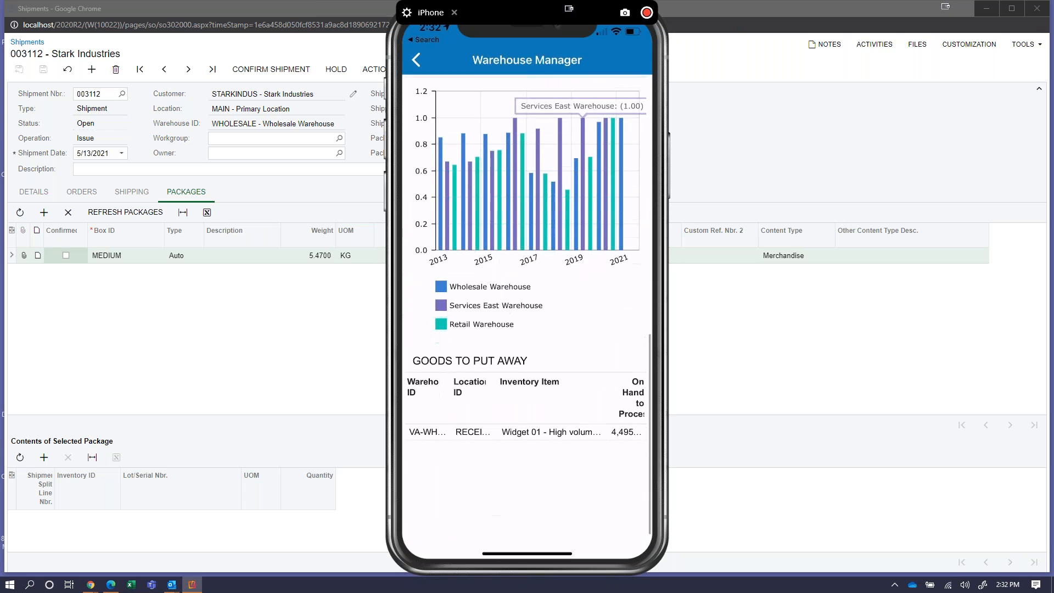
scroll(527, 302, "up", 10)
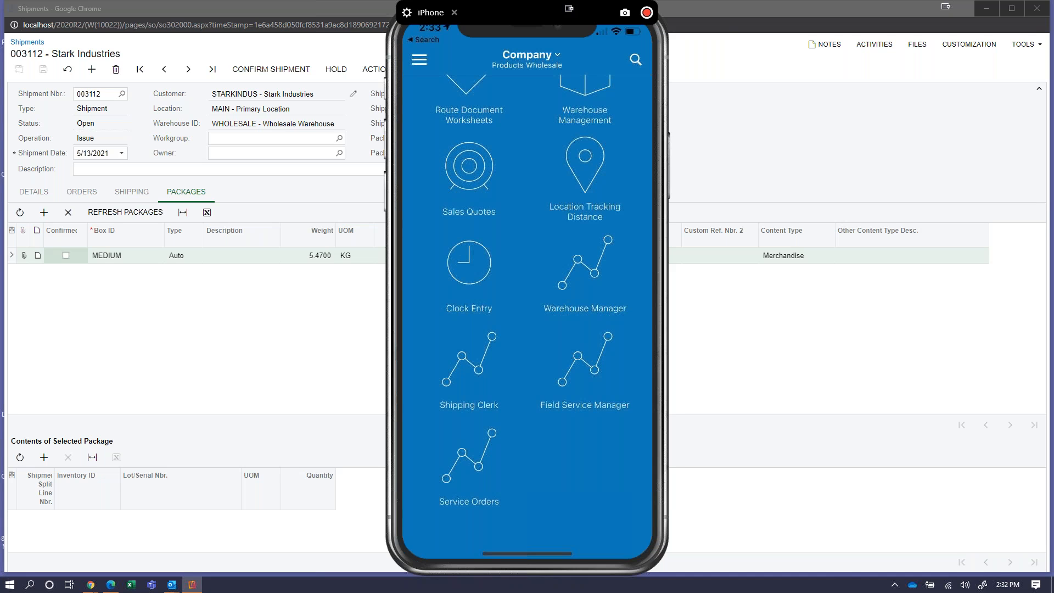
scroll(527, 317, "up", 2)
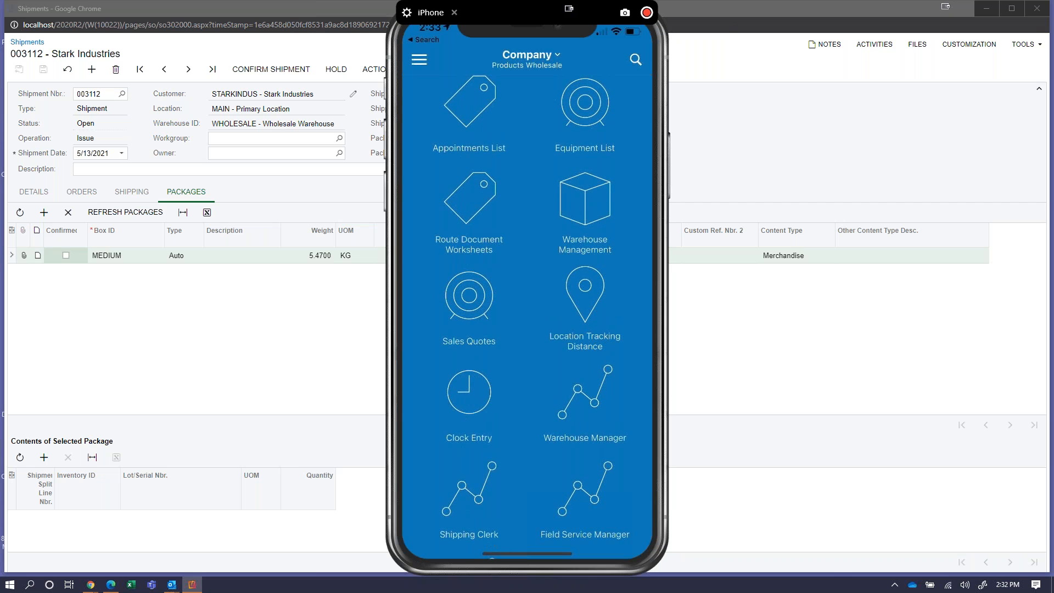
Open Warehouse Management and start the Pick, Pack, and Ship workflow.
left_click(584, 213)
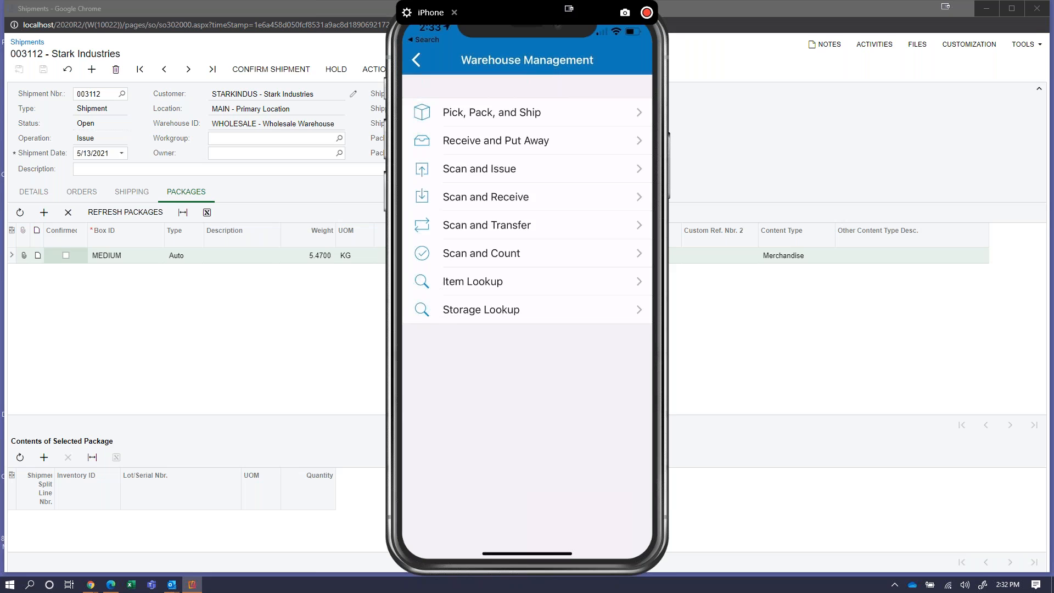
left_click(492, 112)
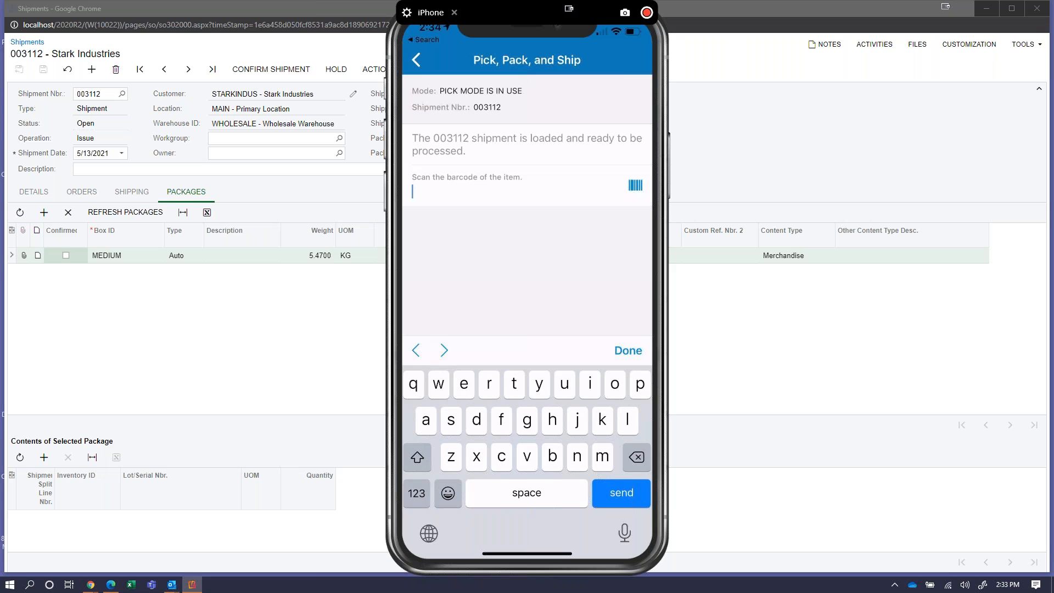
Dismiss the phone keyboard, then return to the browser with shipment 003112.
left_click(628, 351)
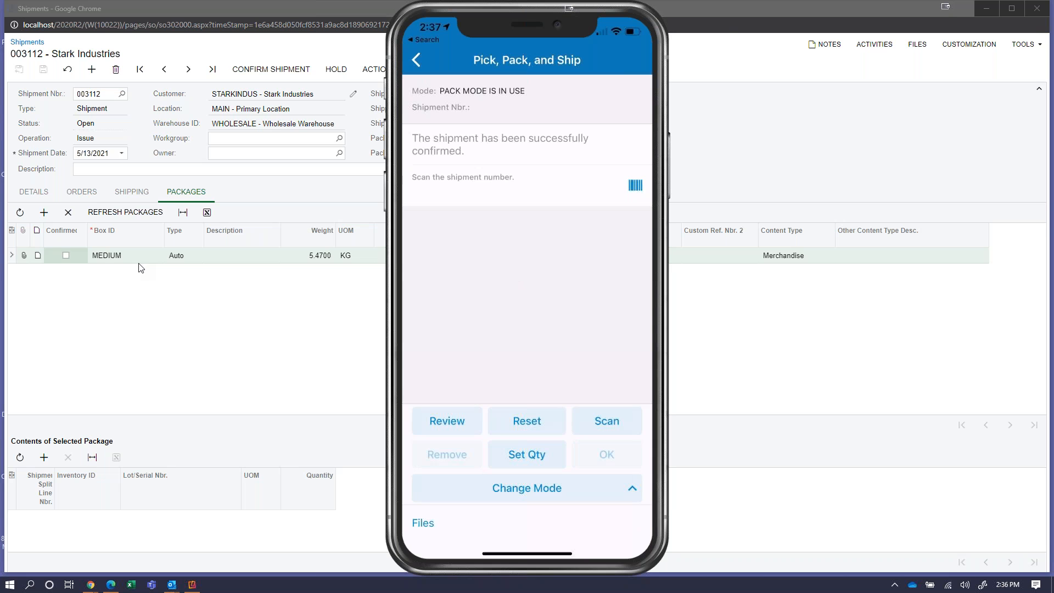
left_click(260, 14)
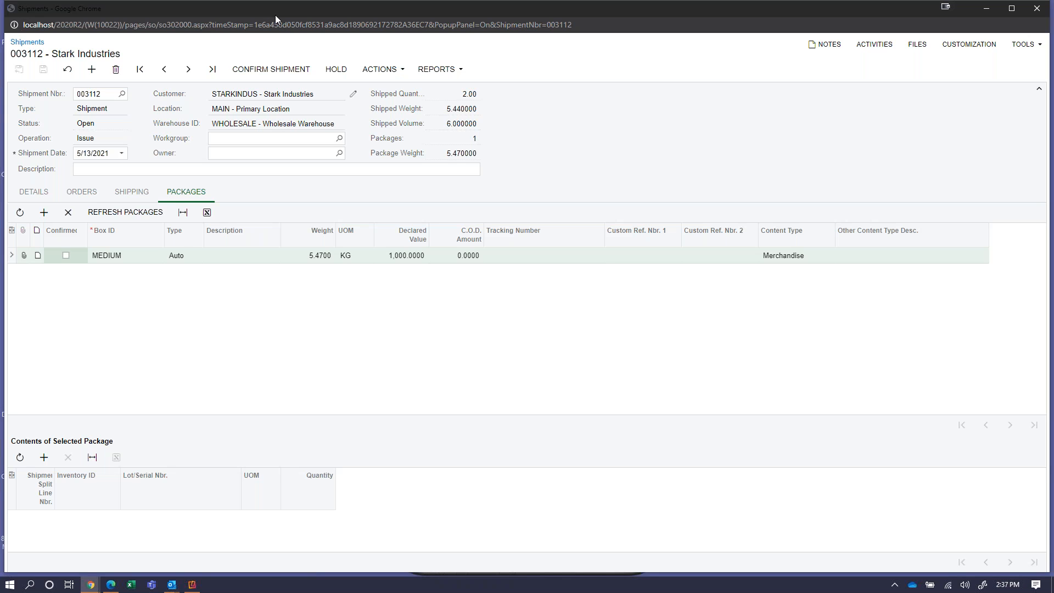
Reload shipment 003112 so it reads Confirmed, and view its packages.
right_click(703, 110)
left_click(734, 136)
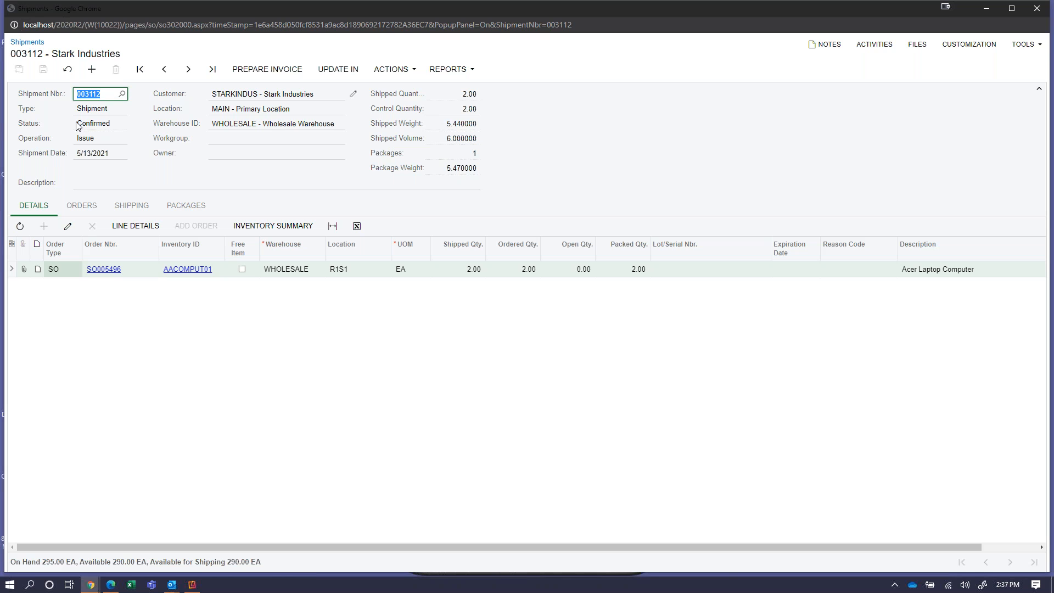
left_click(195, 214)
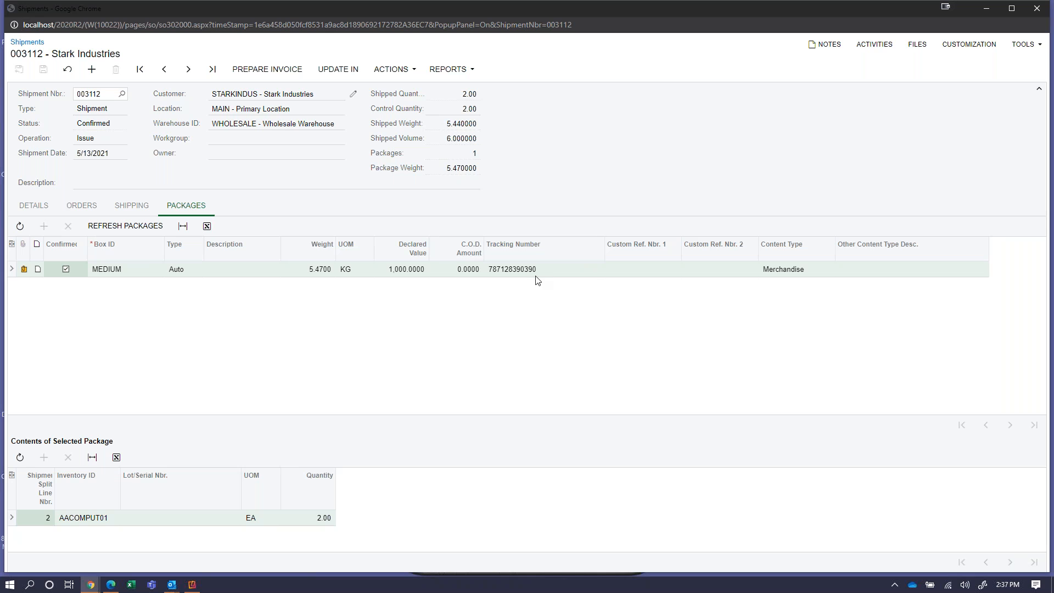
left_click(24, 270)
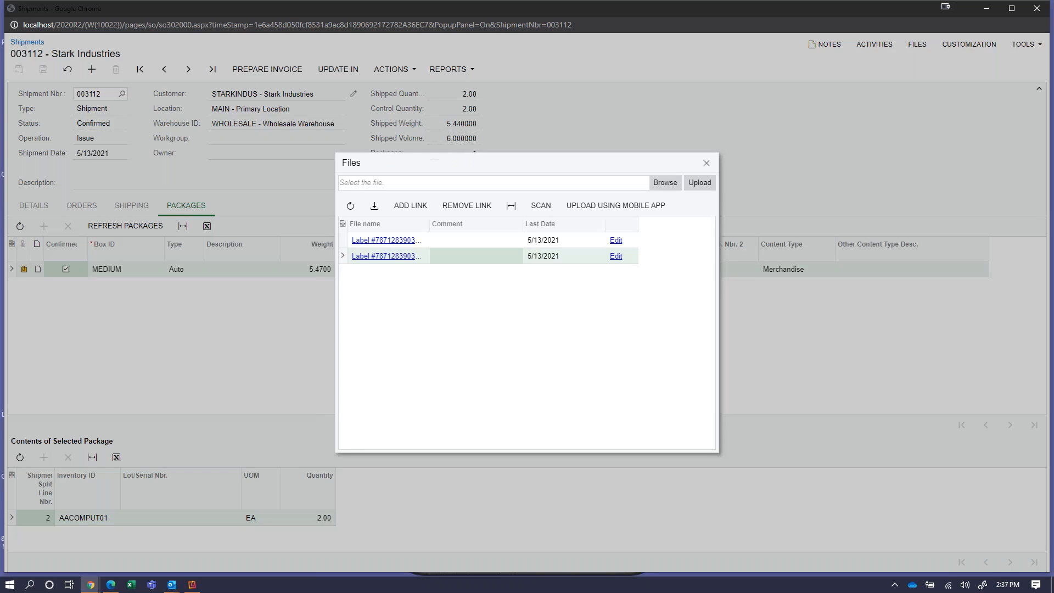
left_click(387, 241)
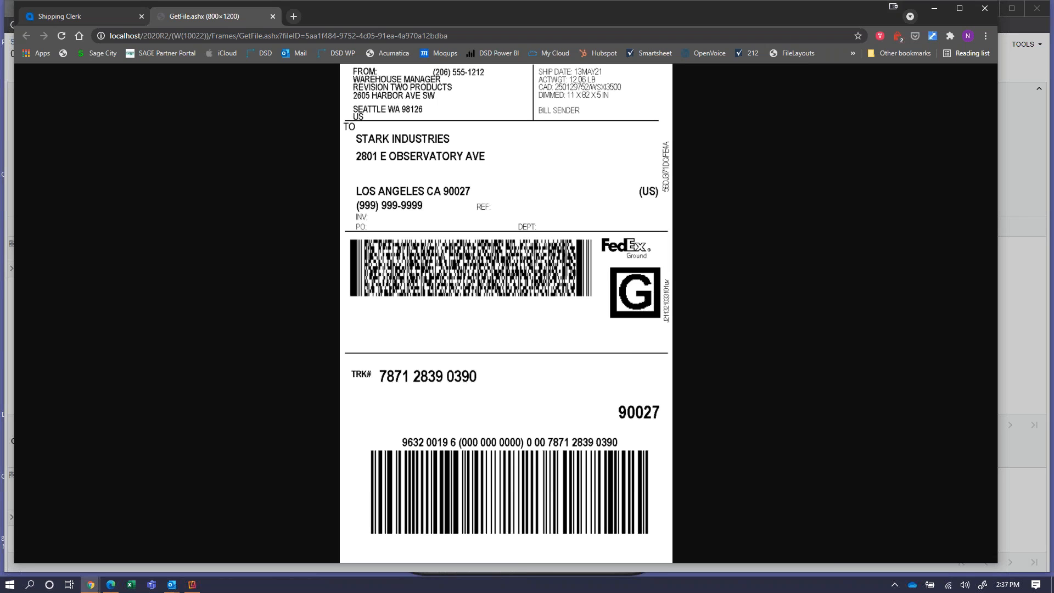
Close the label tab and go to the Sales Orders Shipments list.
left_click(273, 17)
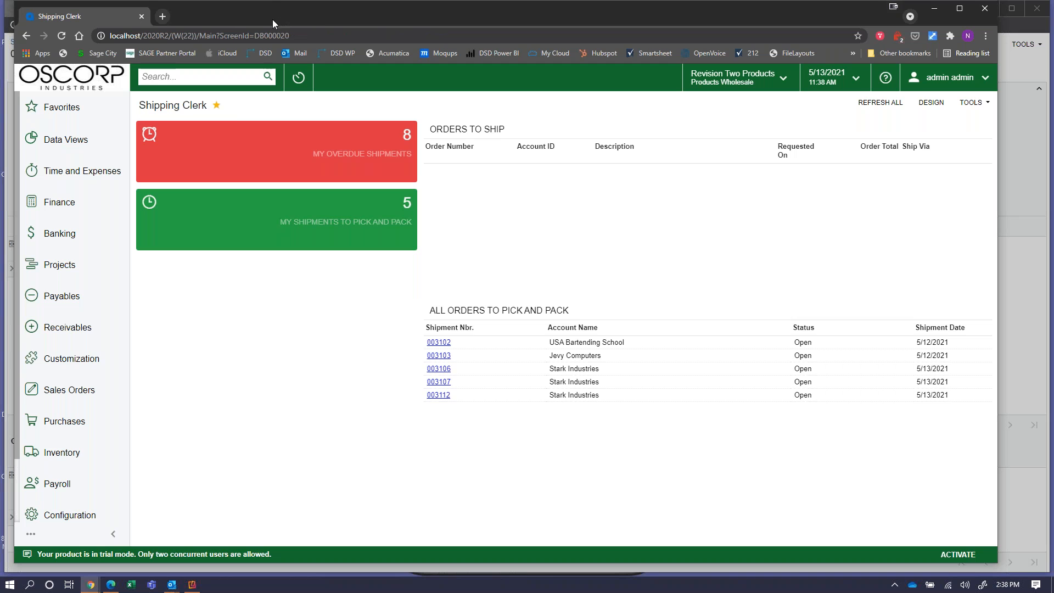
left_click(124, 386)
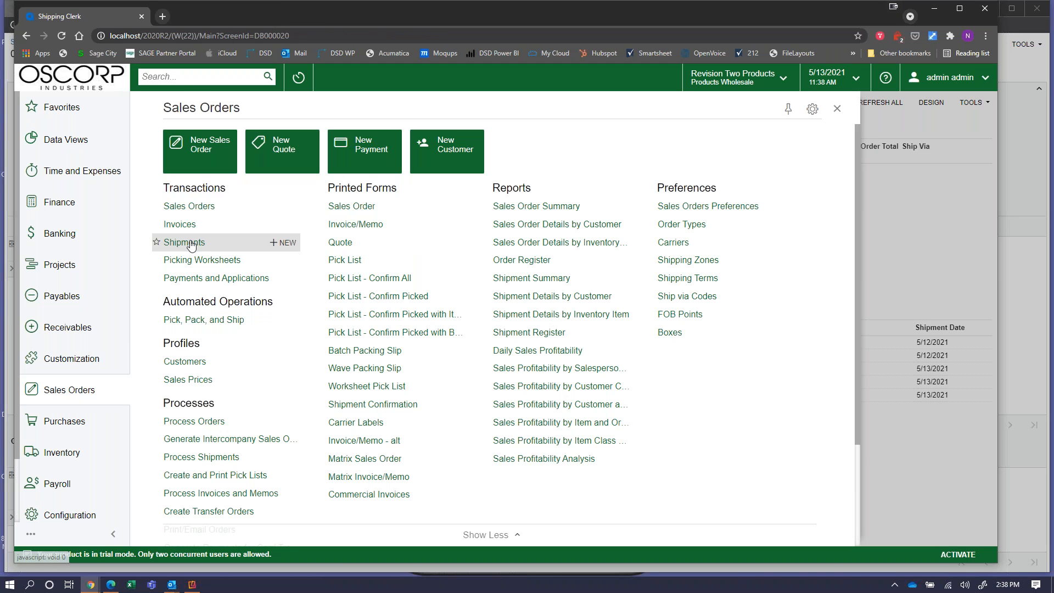
left_click(165, 242)
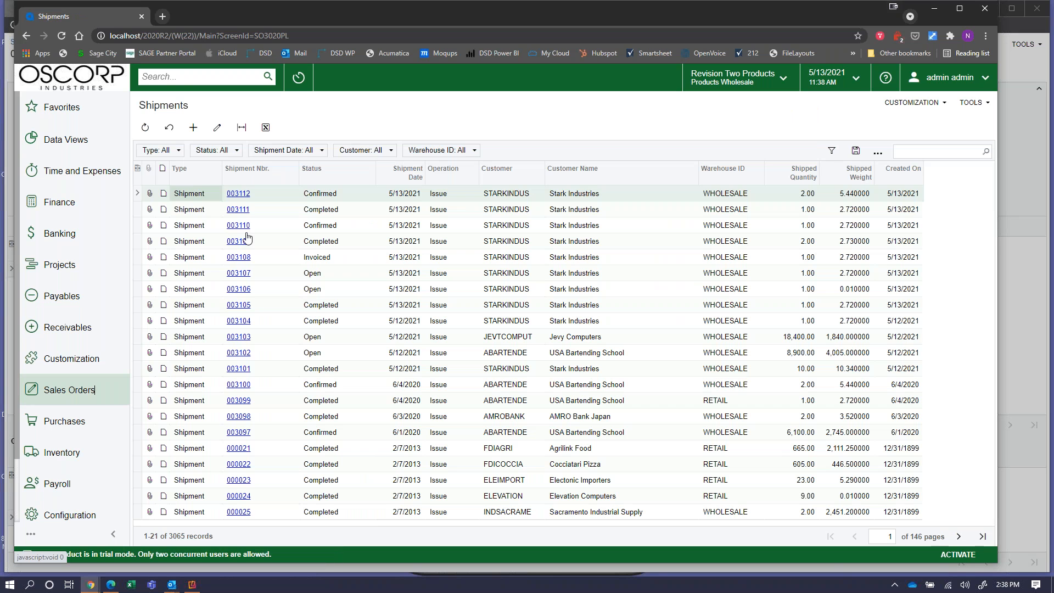
Open shipment 003112 from the Shipments list.
left_click(246, 198)
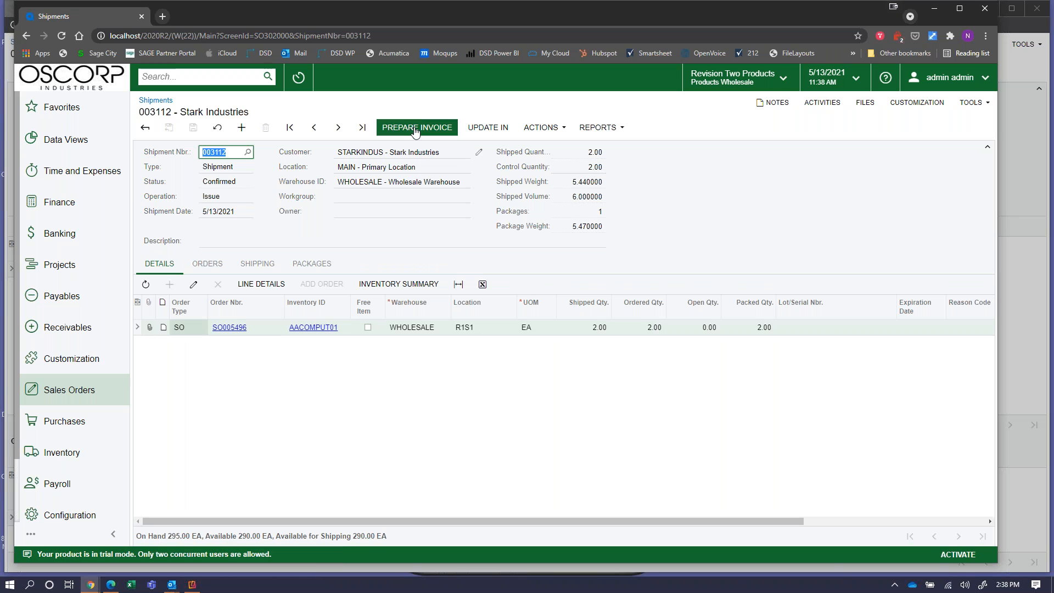
Prepare invoice AR008289 for 1,052.73 from shipment 003112 and review its payment terms.
left_click(415, 129)
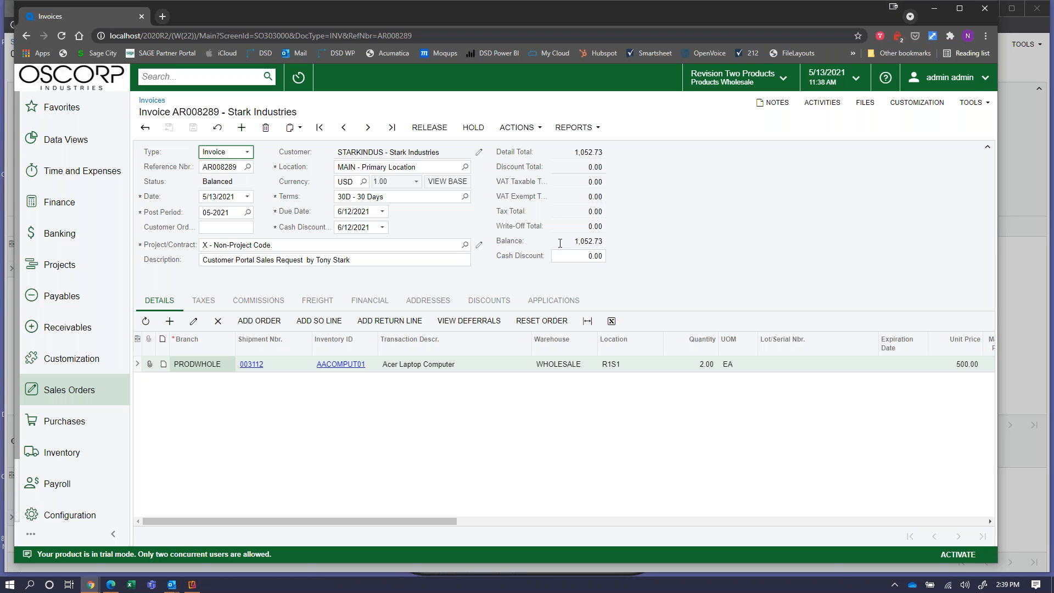
left_click(335, 198)
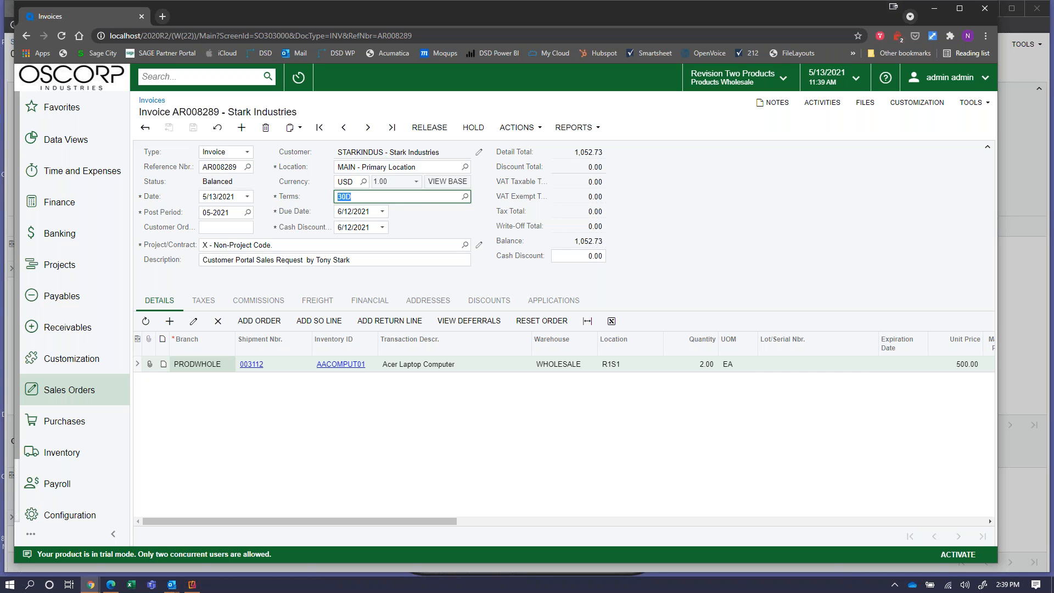
Release invoice AR008289, leaving a 1,052.73 balance due 6/12/2021 on 30-day terms.
left_click(444, 134)
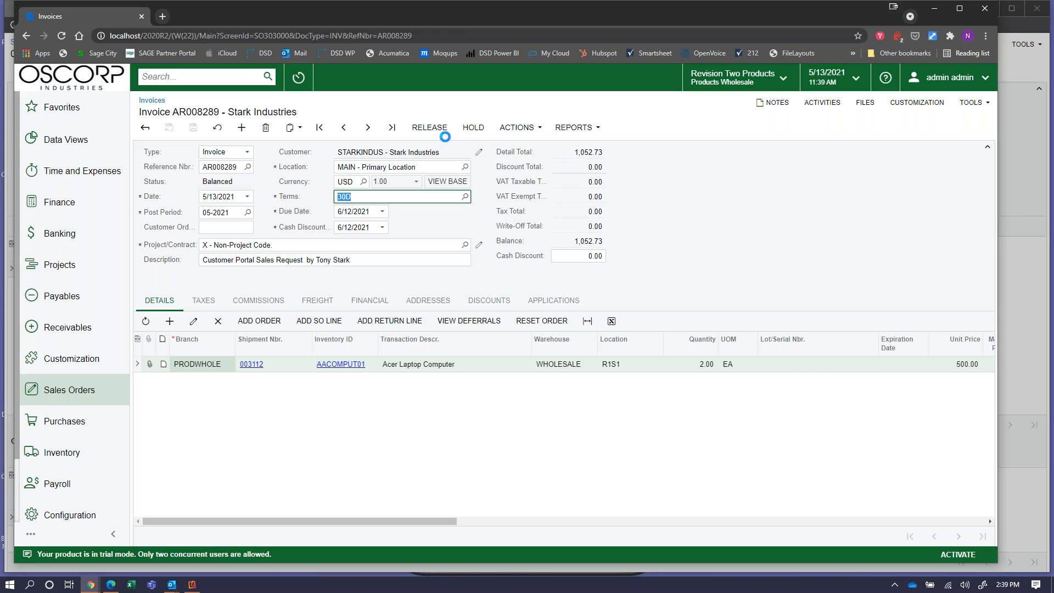
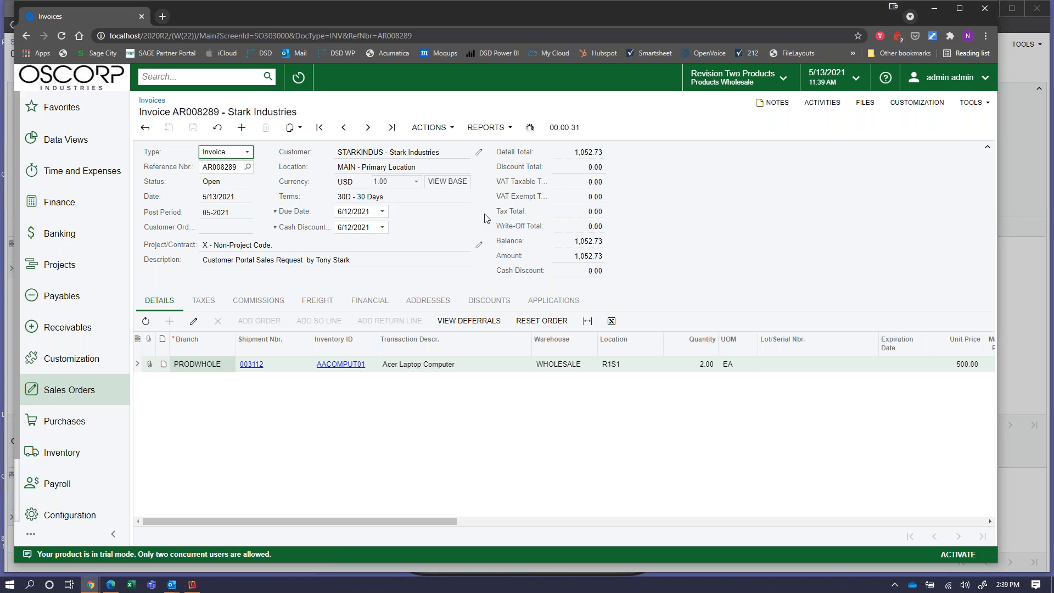
Minimize the Chrome invoice window and bring the Edge customer portal's Open Cases page forward.
left_click(935, 10)
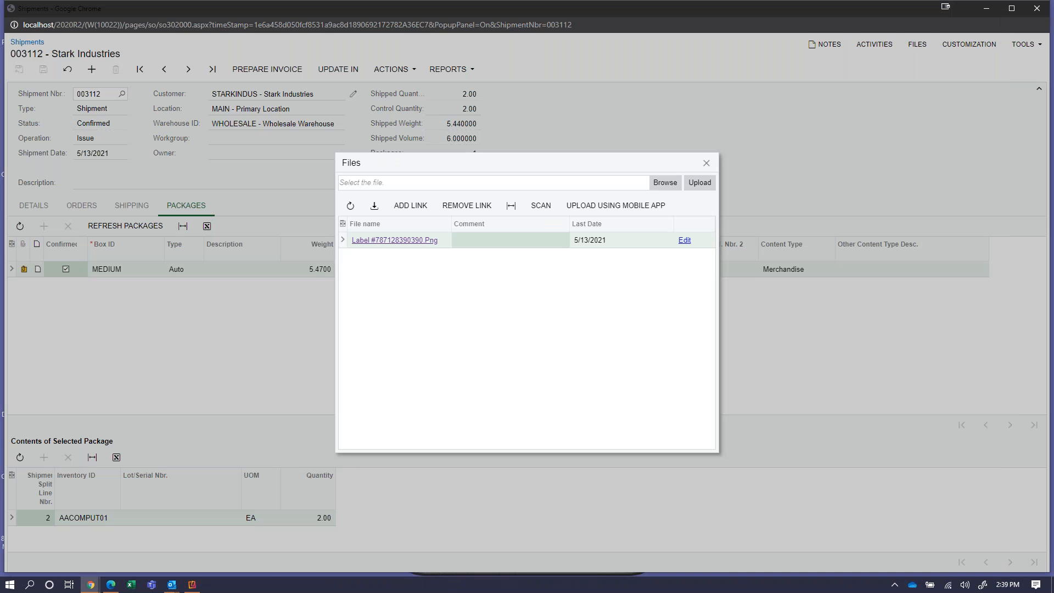
left_click(110, 585)
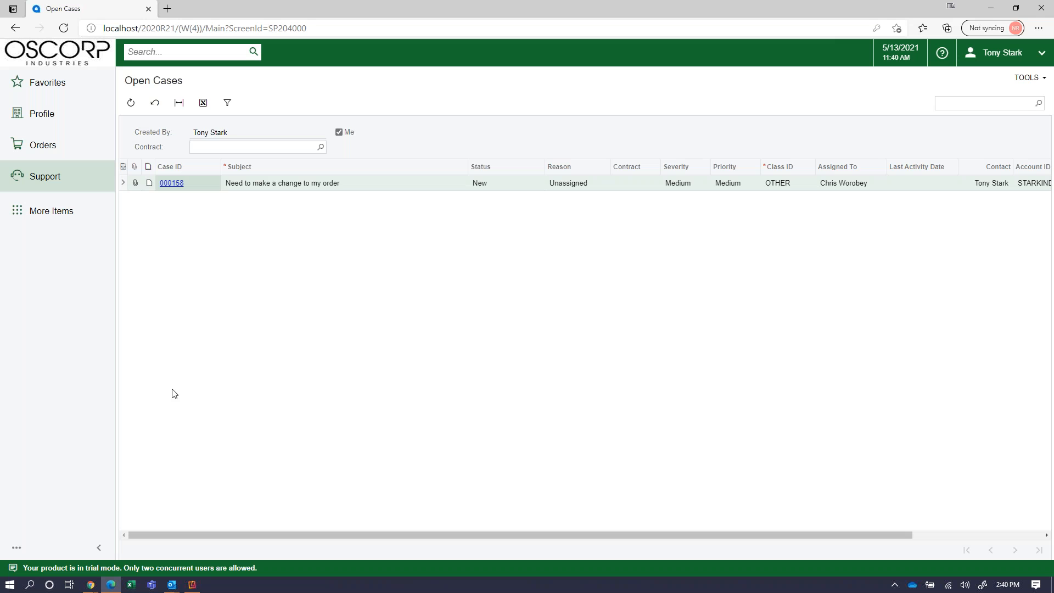
Open Orders > My Orders, select order SO005490, then expand the Profile menu.
left_click(66, 156)
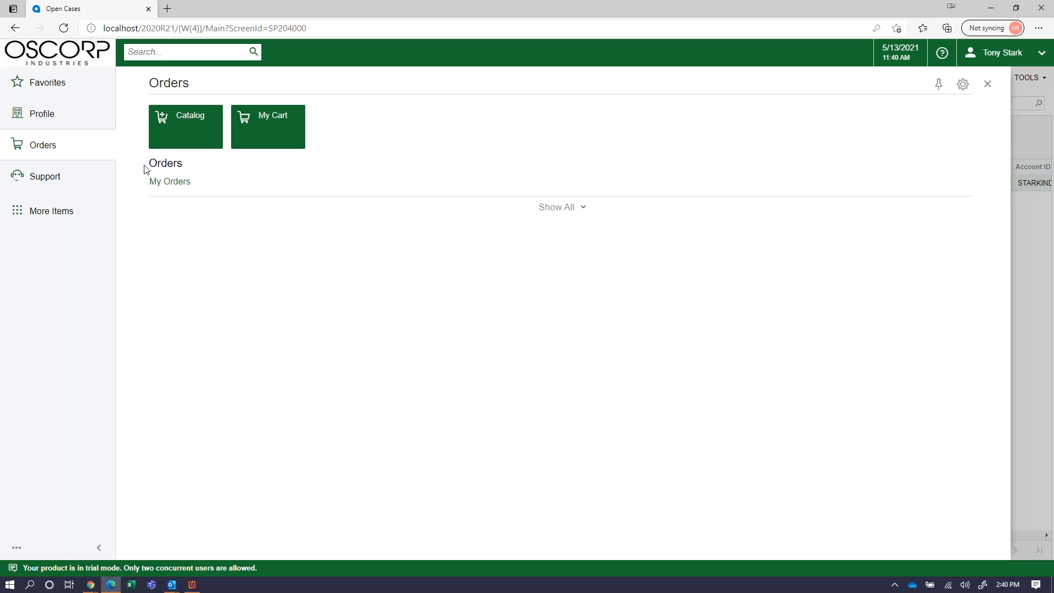
left_click(178, 187)
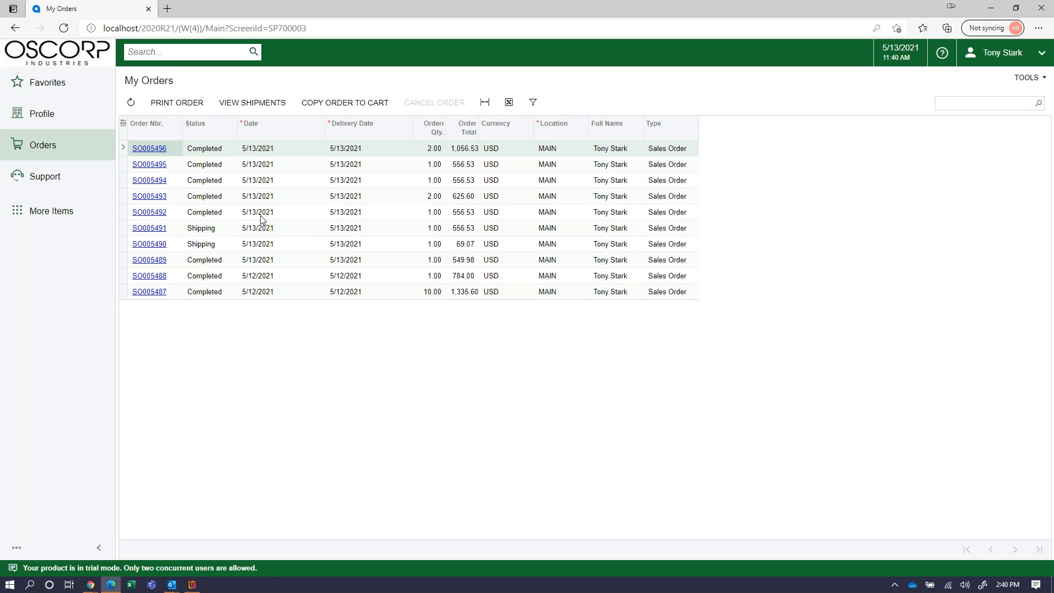
left_click(258, 244)
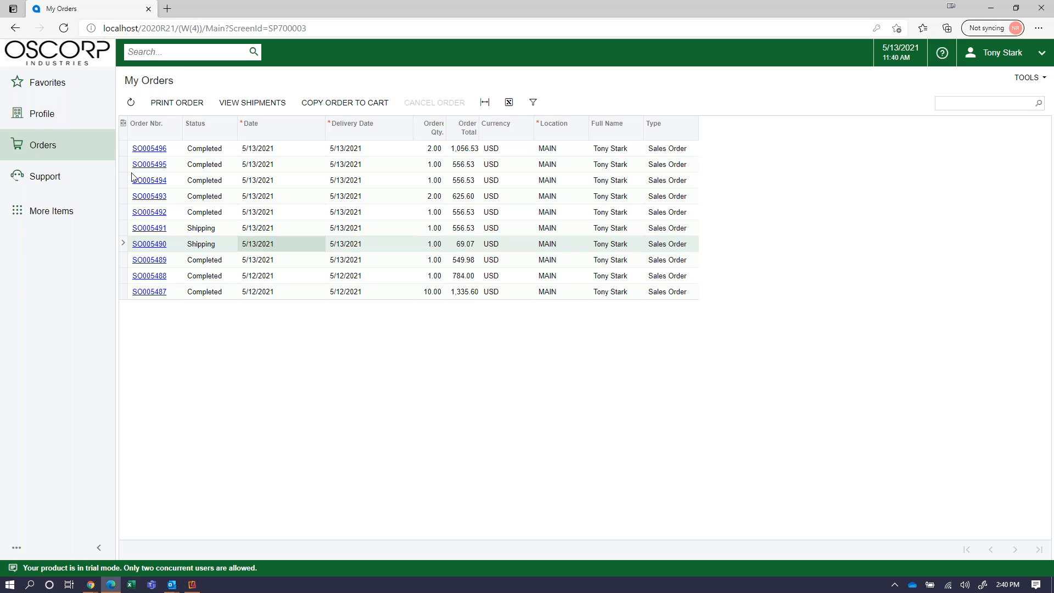
left_click(57, 122)
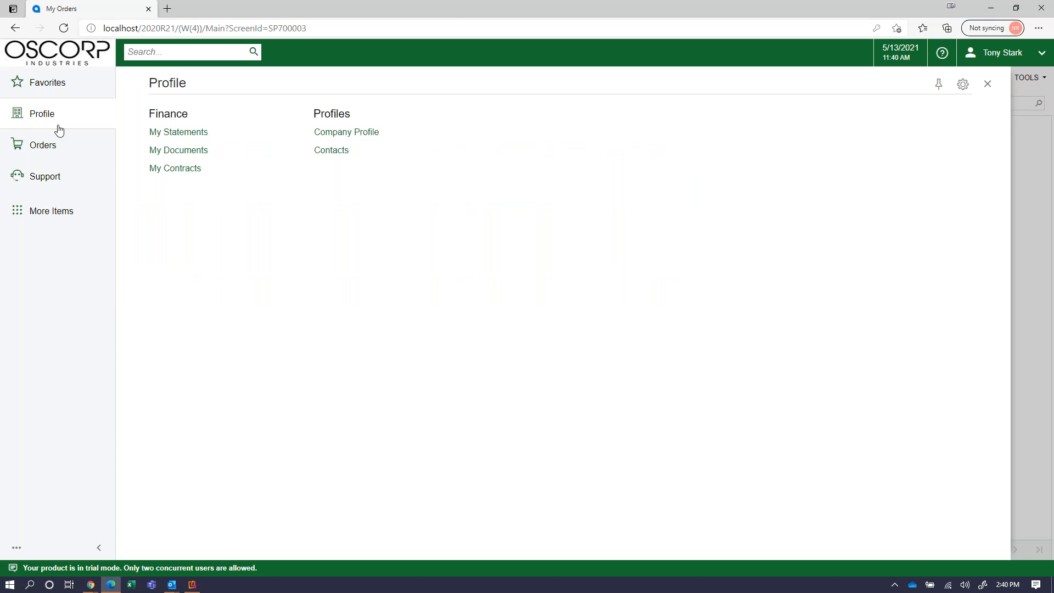
Open My Documents and highlight the 3,538.84 net balance.
left_click(219, 159)
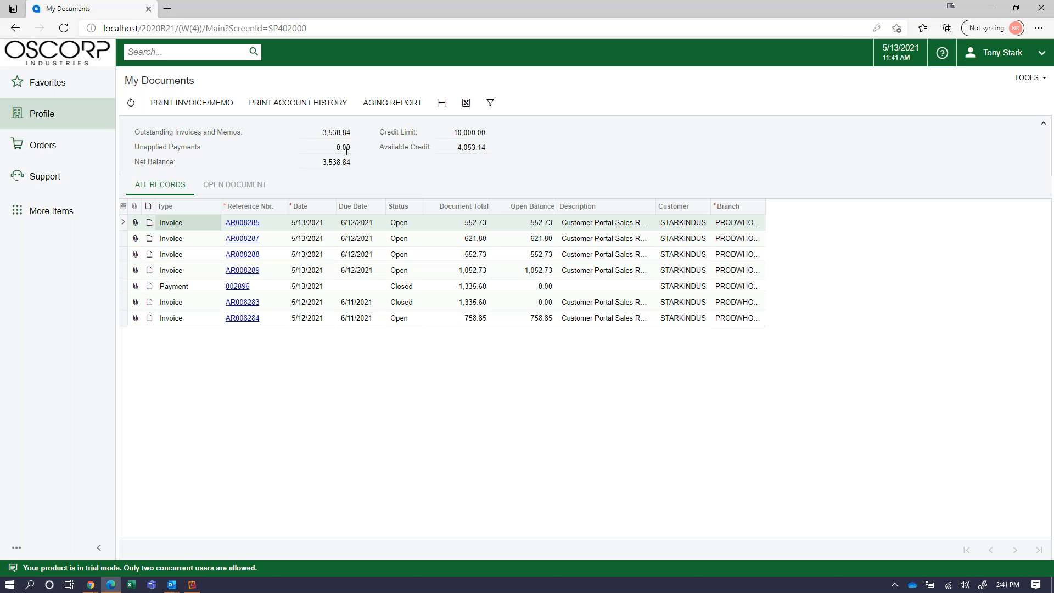
double_click(343, 165)
right_click(339, 164)
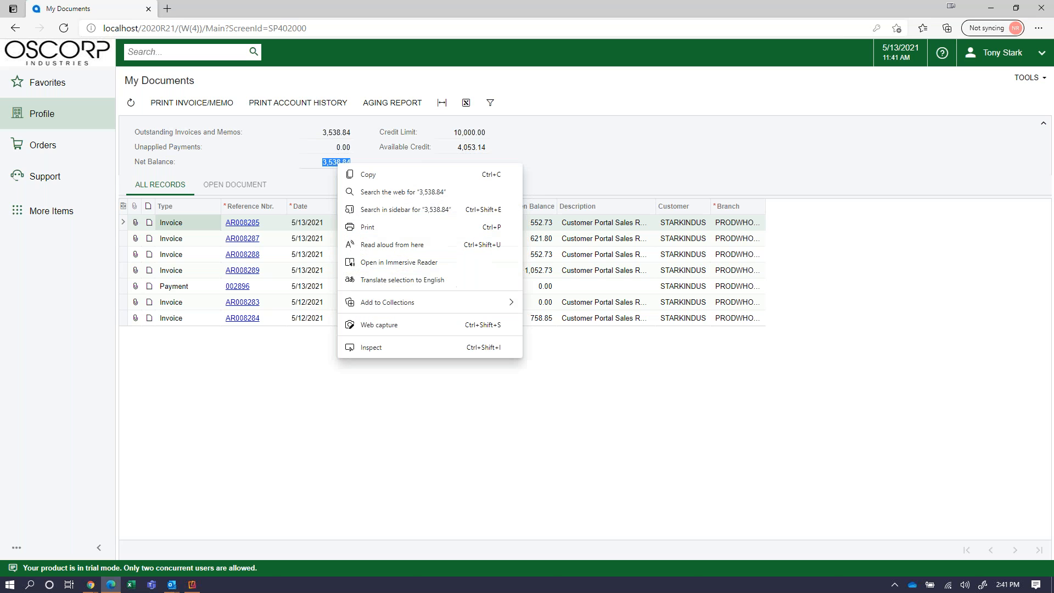
left_click(403, 153)
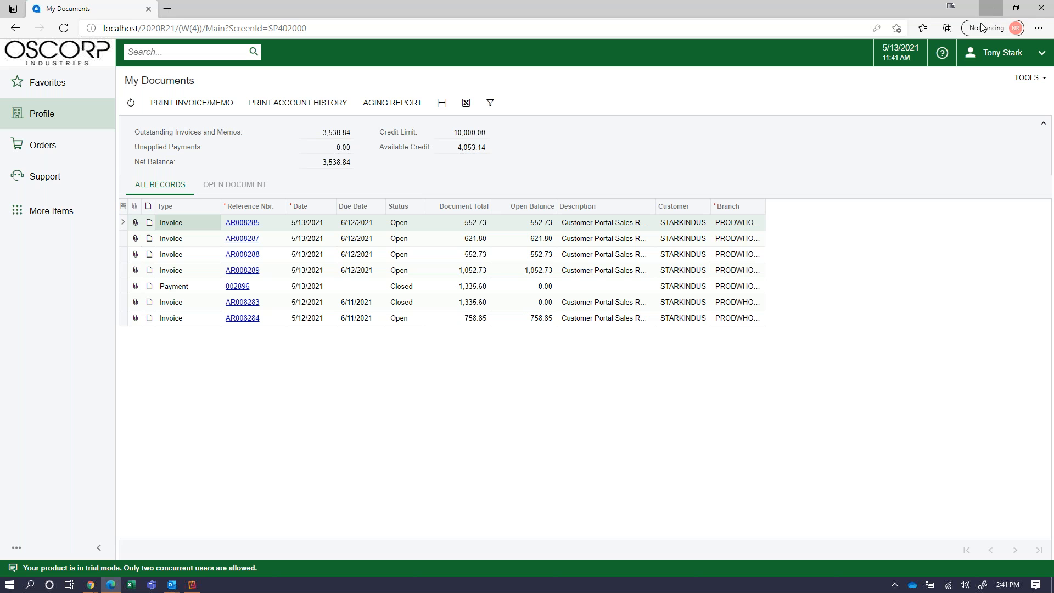
Minimize the portal, close the shipment's Files dialog and the shipment window.
left_click(991, 8)
left_click(706, 163)
left_click(1035, 16)
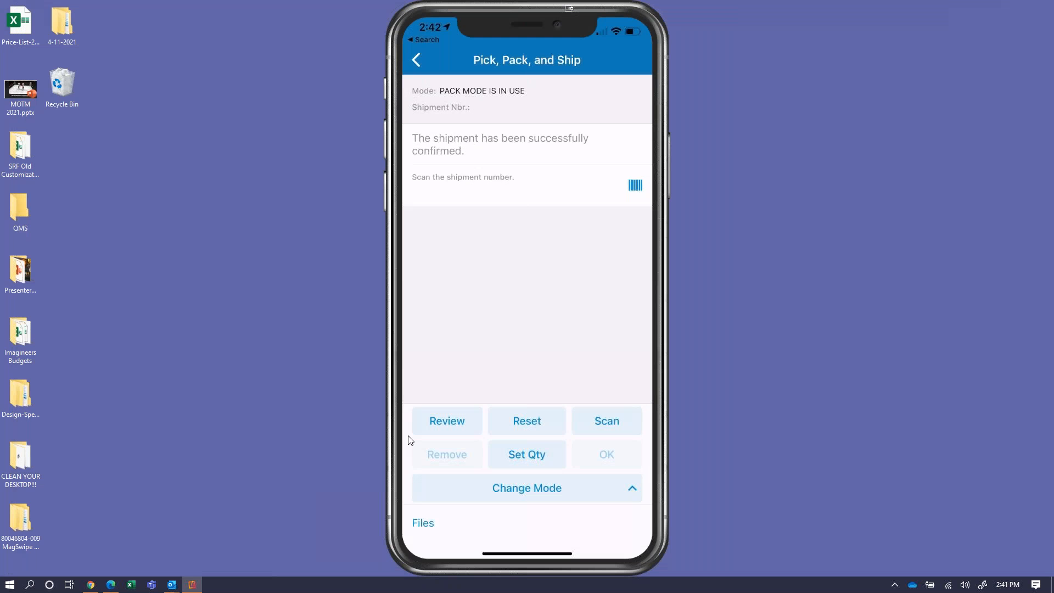
Open the Stark Industries customer from Receivables > Customers via Recently Viewed.
left_click(91, 585)
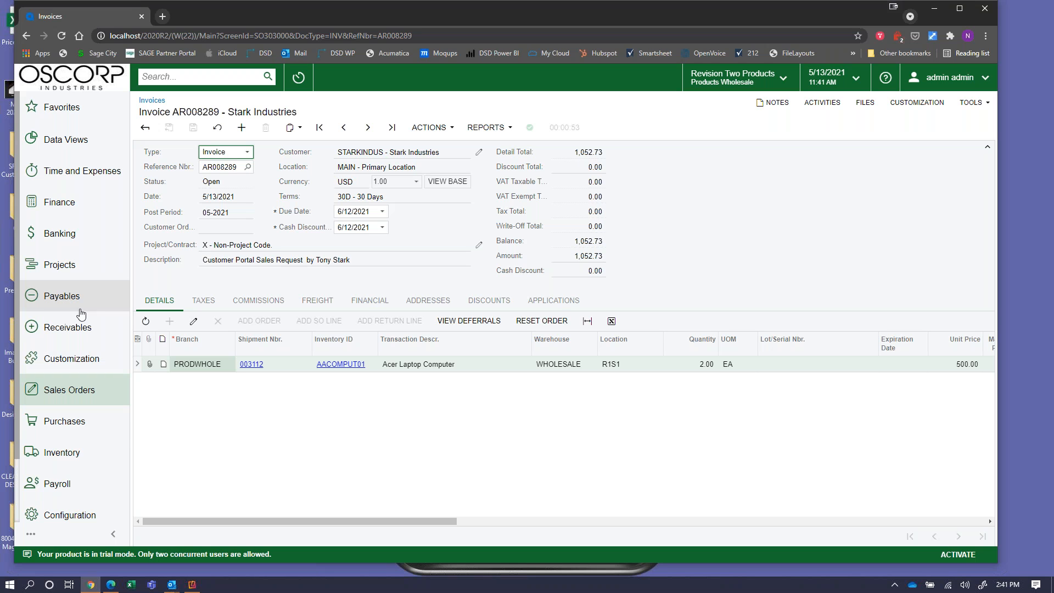
left_click(110, 337)
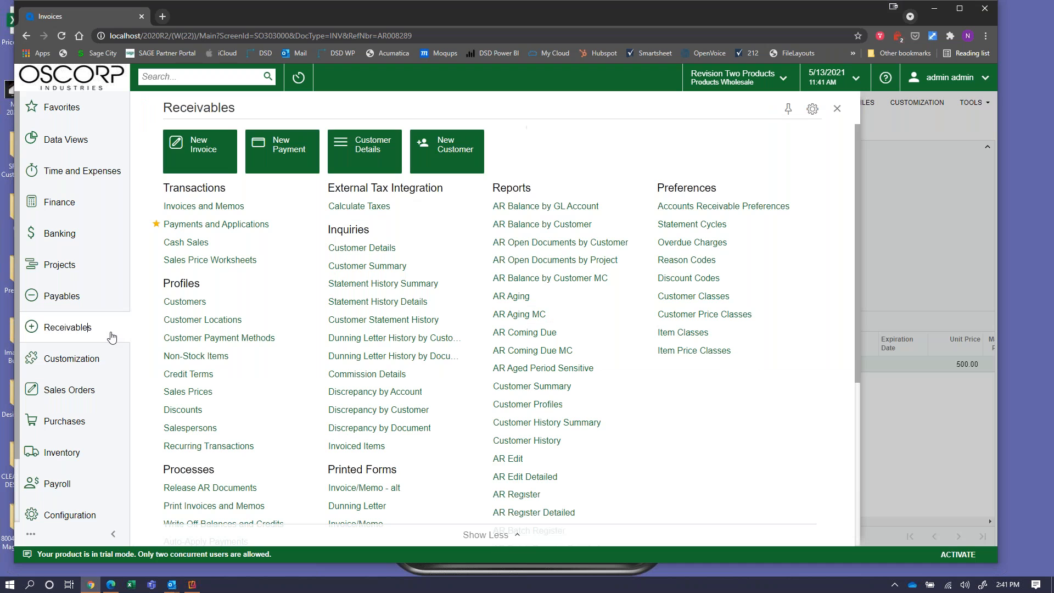
left_click(195, 305)
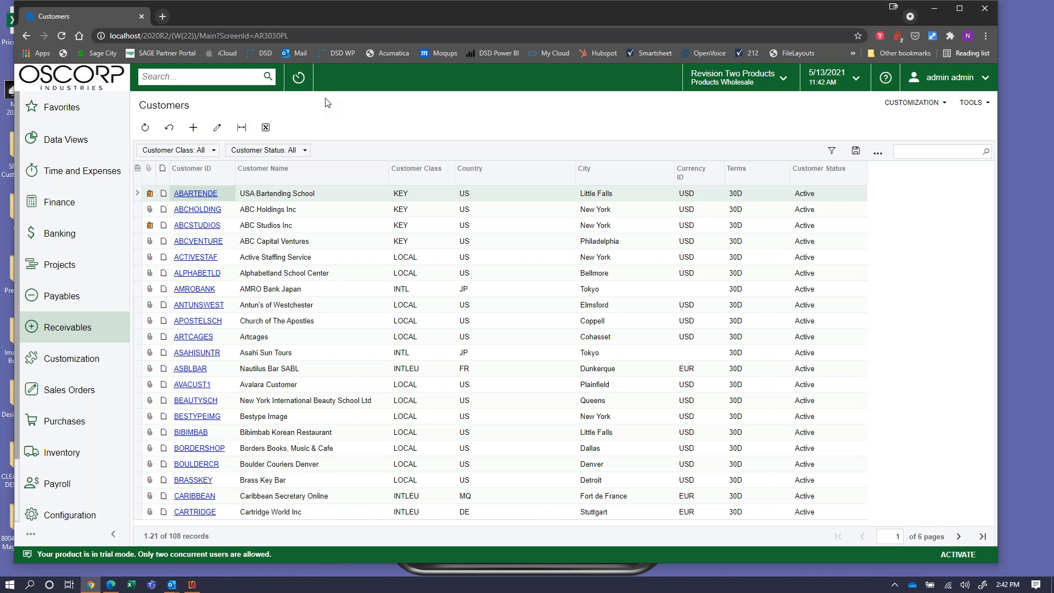
left_click(301, 82)
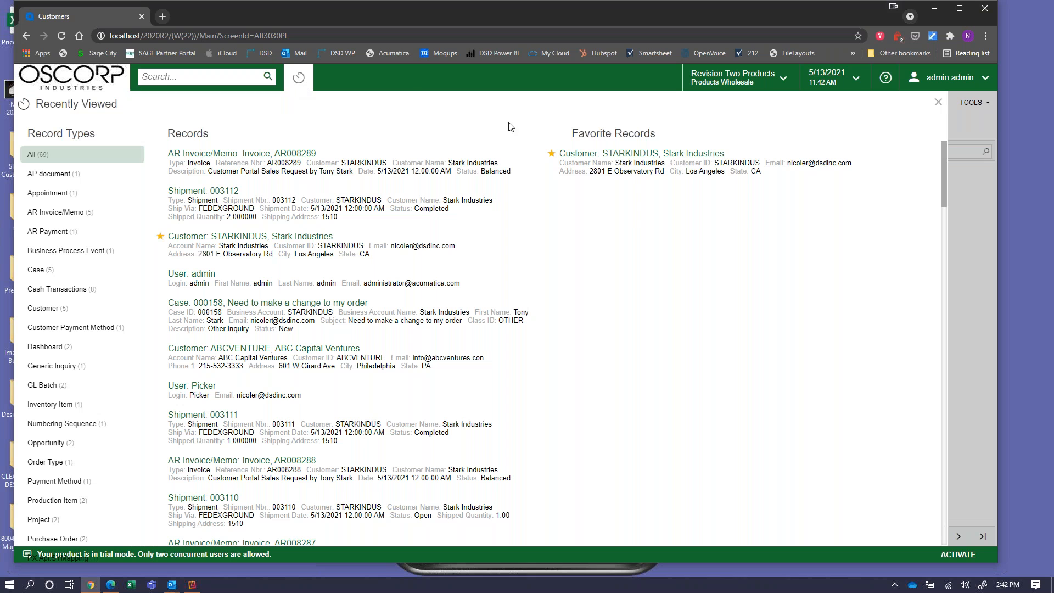
left_click(618, 162)
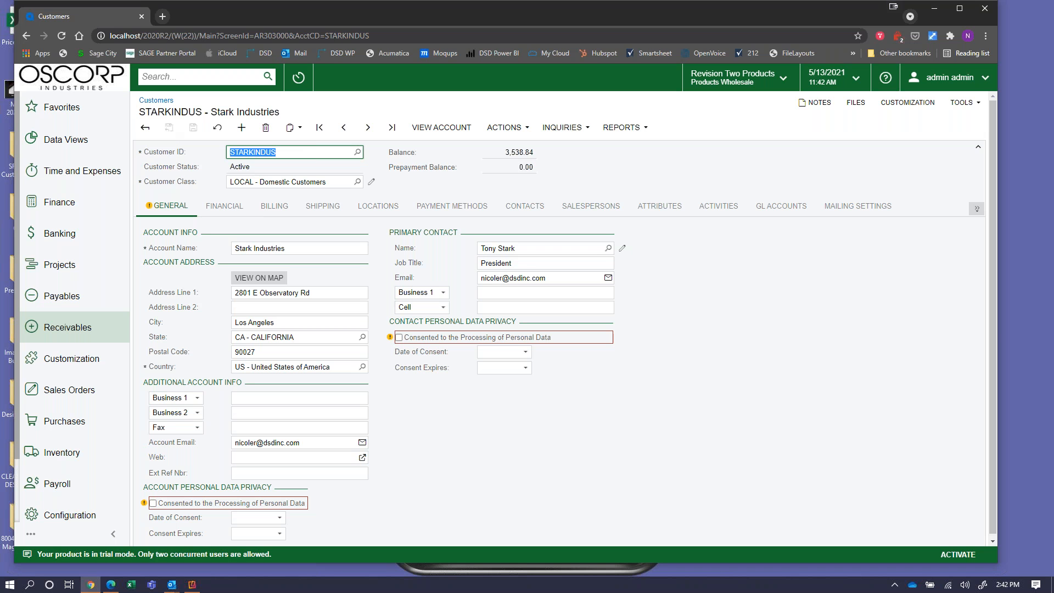
Copy the 3,538.84 customer balance and create a new payment with ACTIONS > Create Payment.
double_click(518, 154)
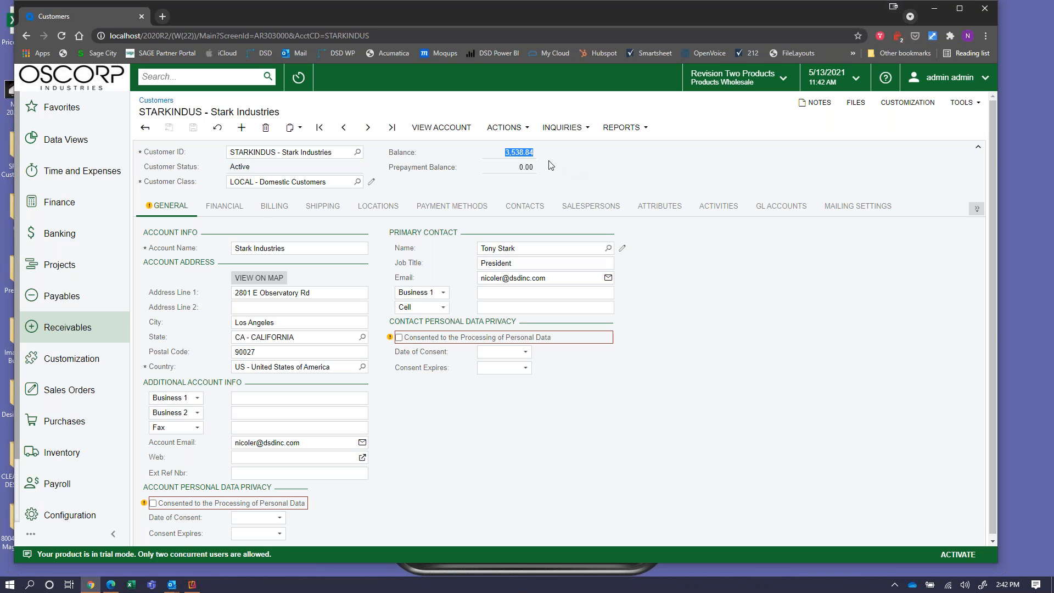
right_click(522, 151)
left_click(562, 160)
left_click(504, 127)
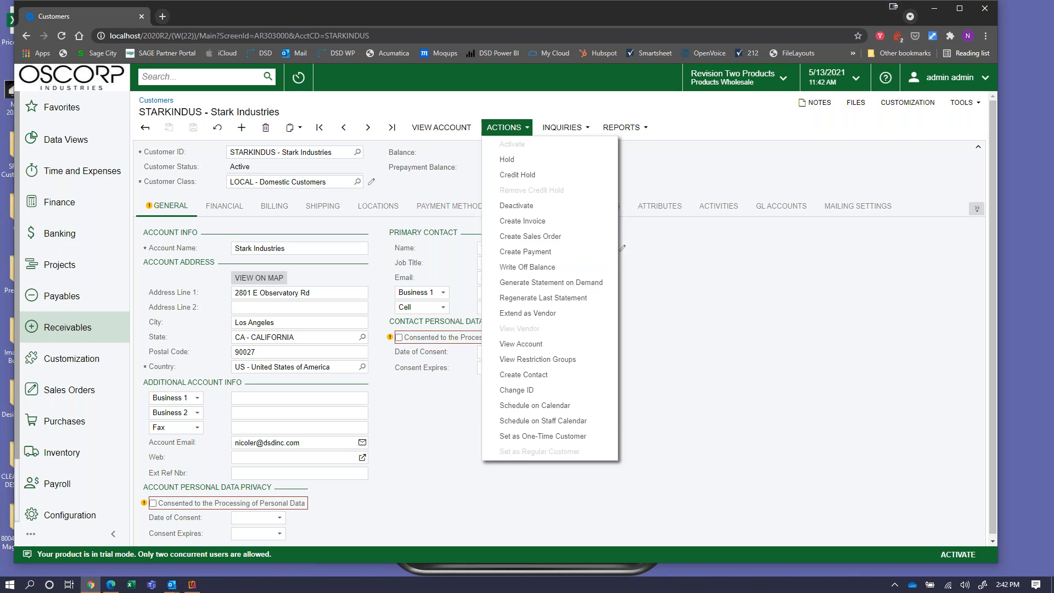
left_click(527, 251)
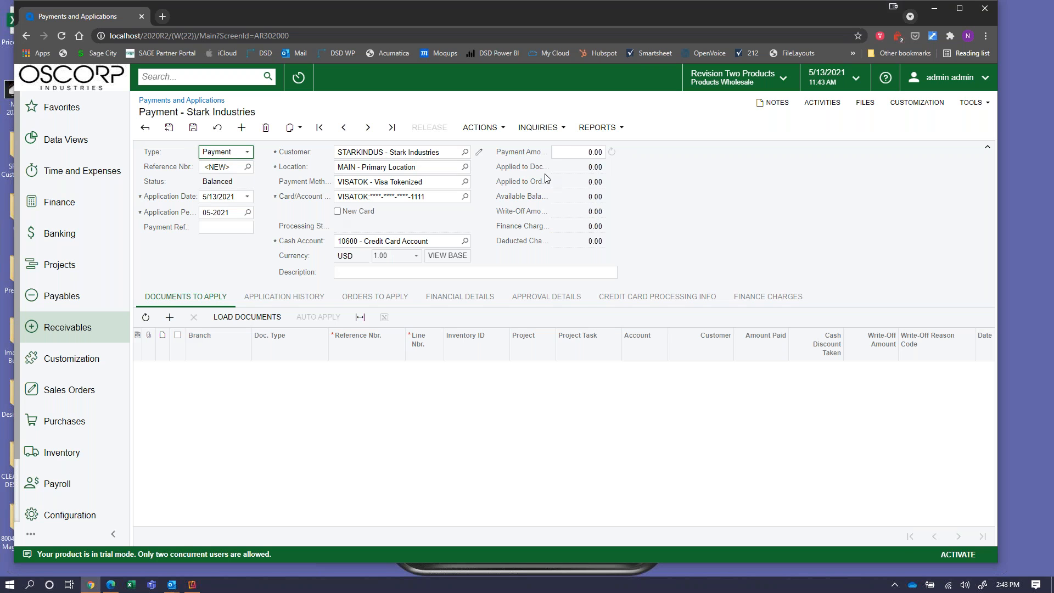
Paste 3,538.84 as the payment amount.
left_click(564, 154)
right_click(564, 153)
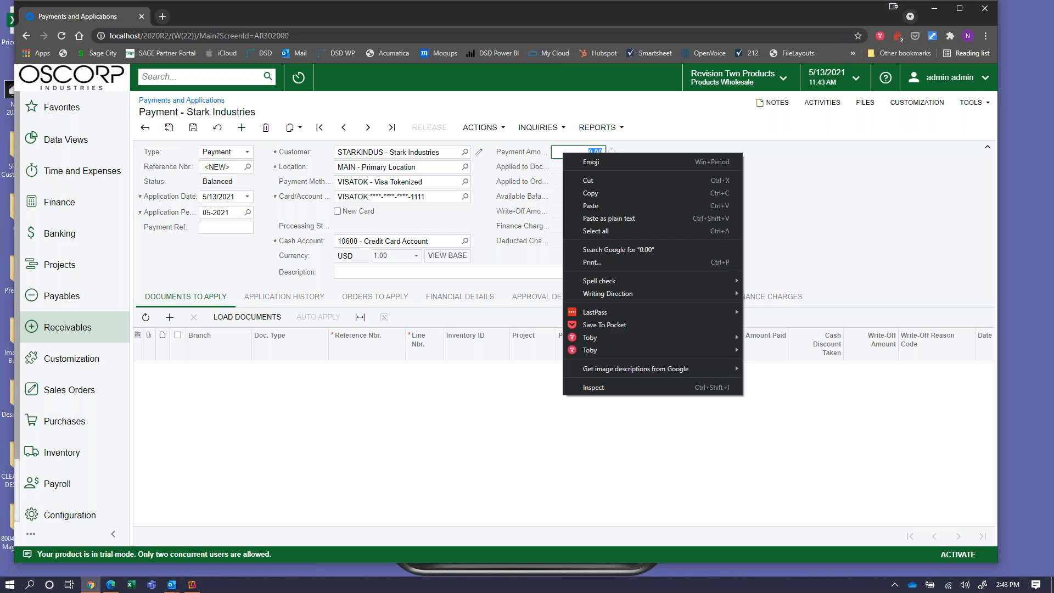
left_click(596, 203)
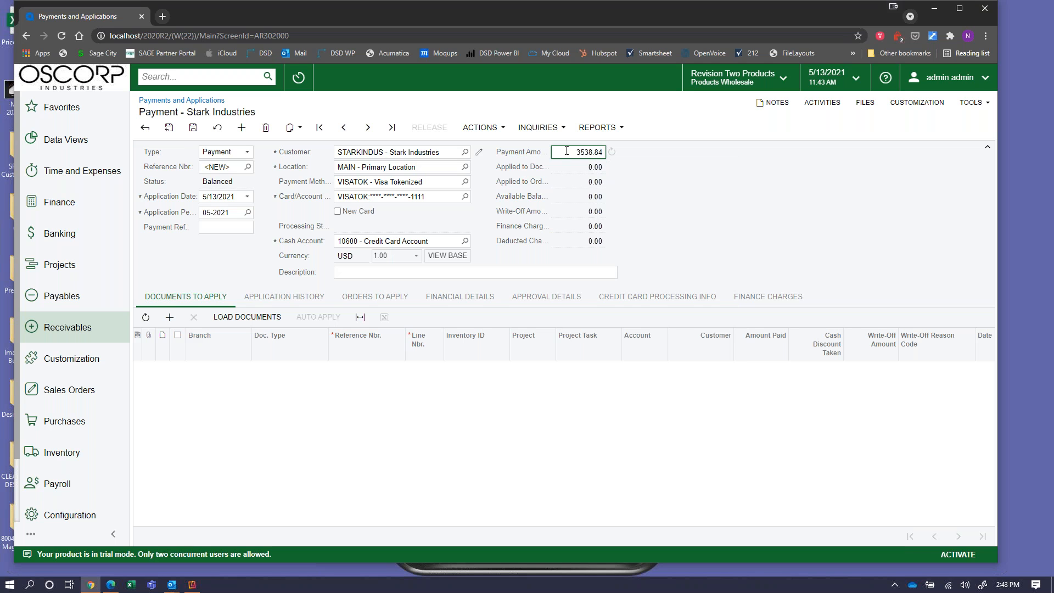
left_click(243, 321)
Load the customer's open invoices AR008284–AR008289 into the payment's applications.
left_click(243, 318)
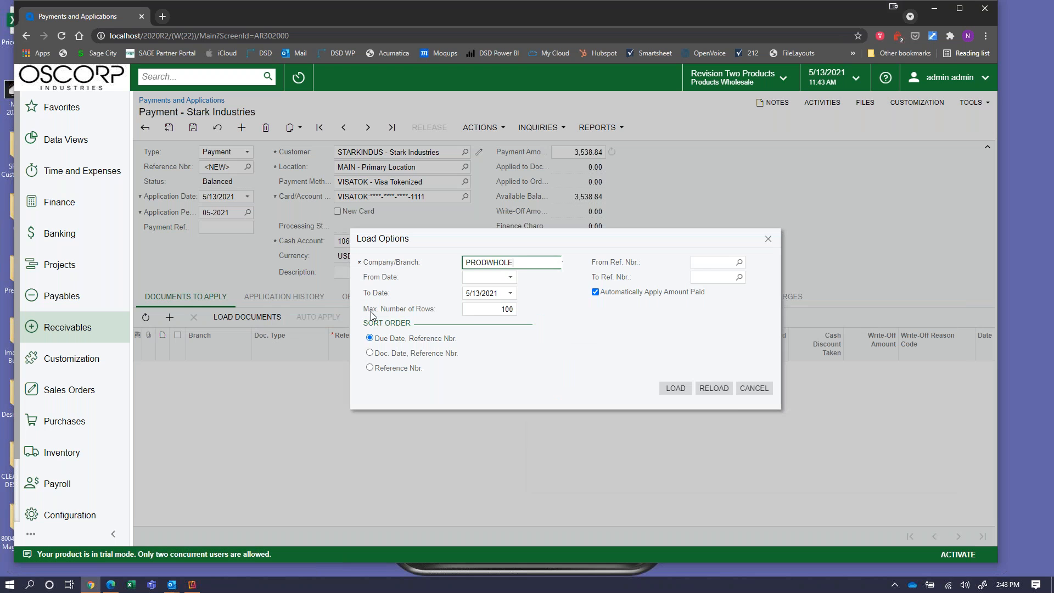
left_click(673, 393)
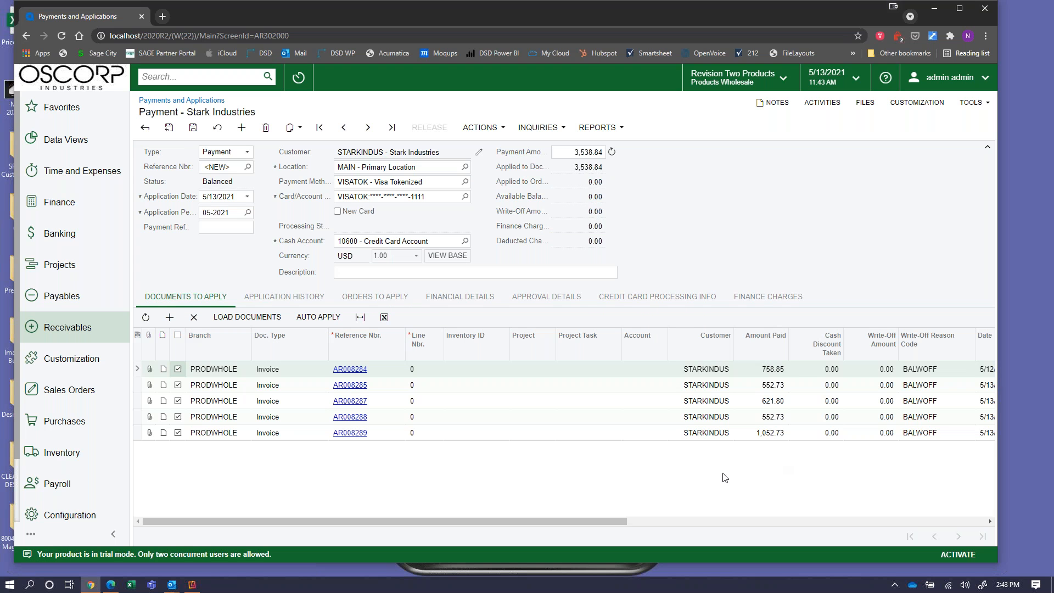
left_click_drag(605, 519, 871, 535)
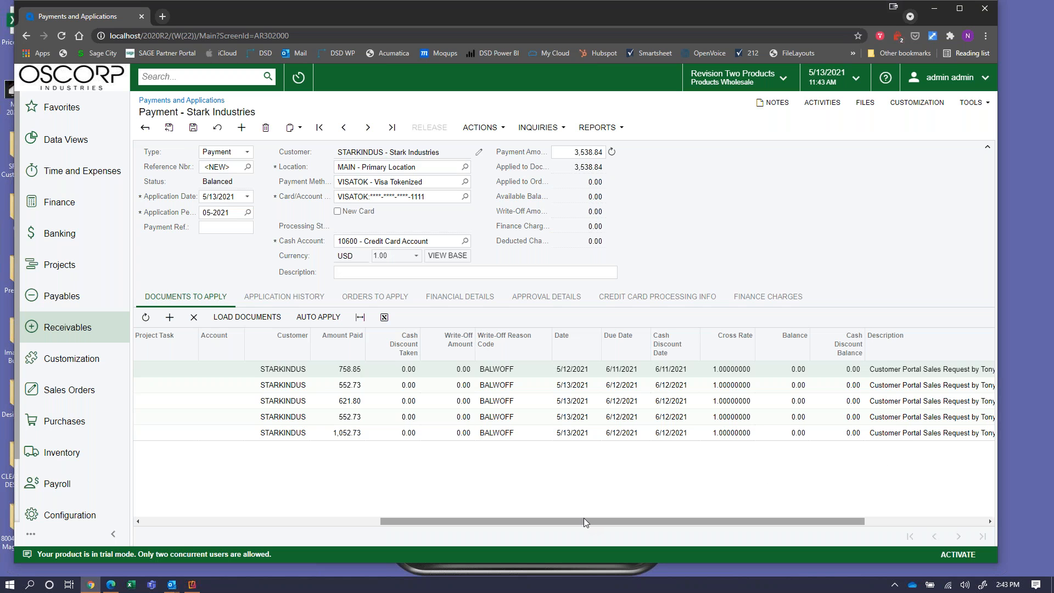
left_click_drag(584, 522, 301, 565)
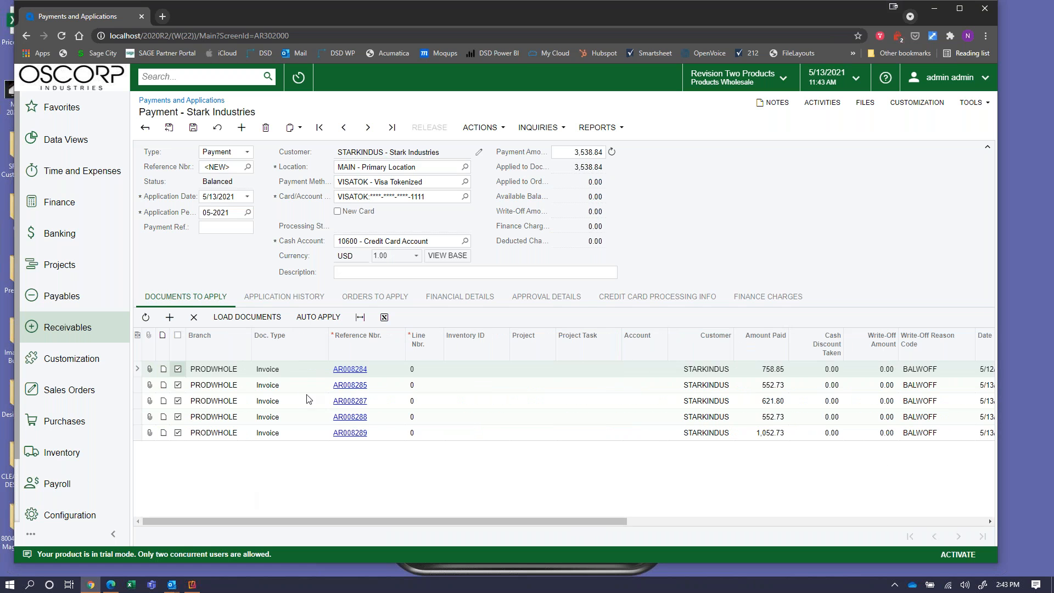
Capture the 3,538.84 Visa payment with ACTIONS > Capture.
left_click(486, 130)
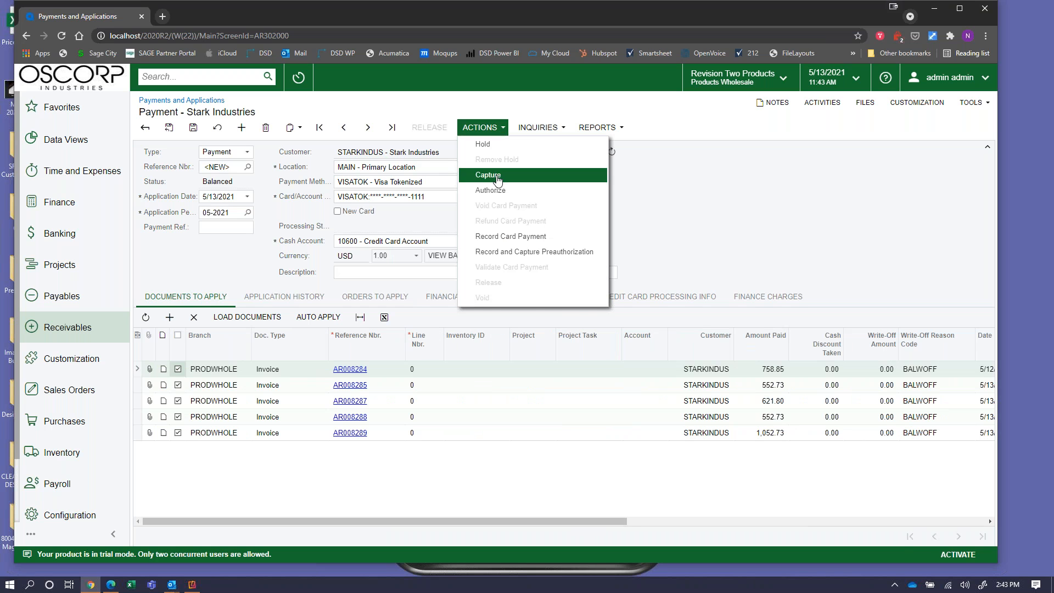
left_click(496, 179)
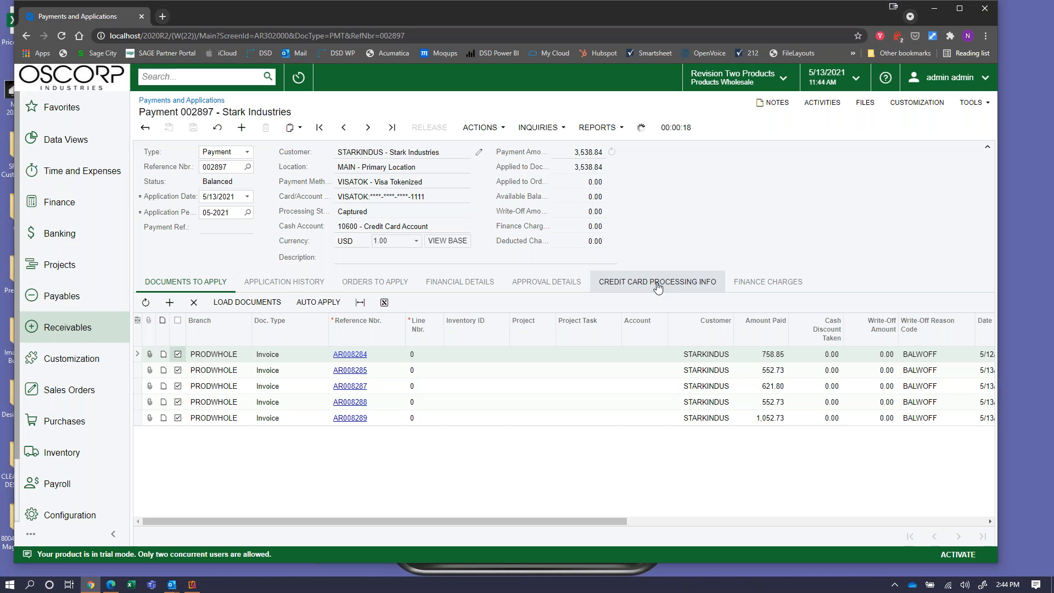
Review the card processing info, then the application history of five invoices in batch AR007771.
left_click(659, 287)
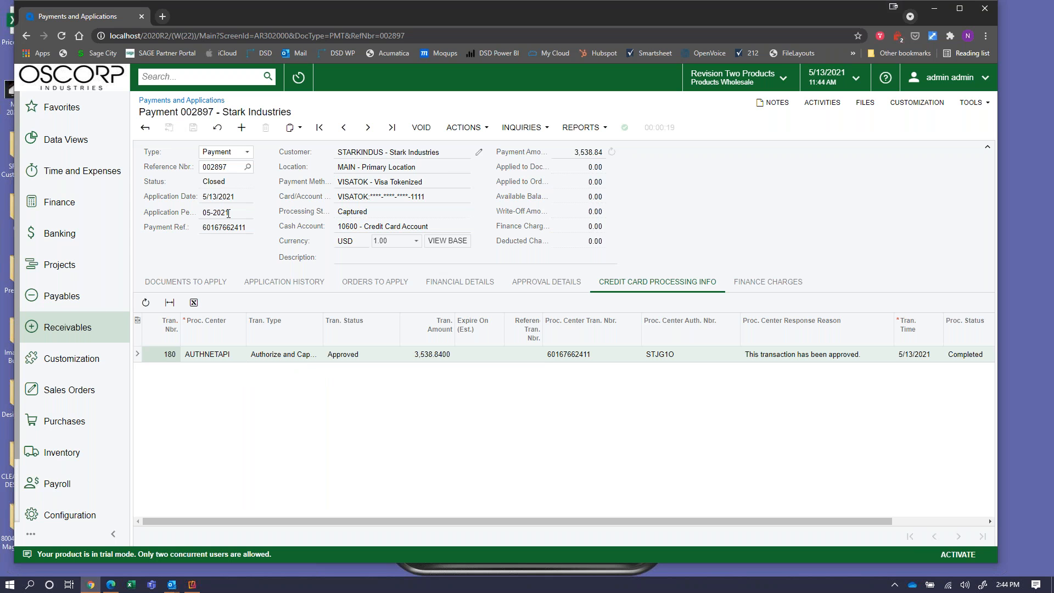
left_click_drag(228, 186, 204, 187)
left_click(267, 290)
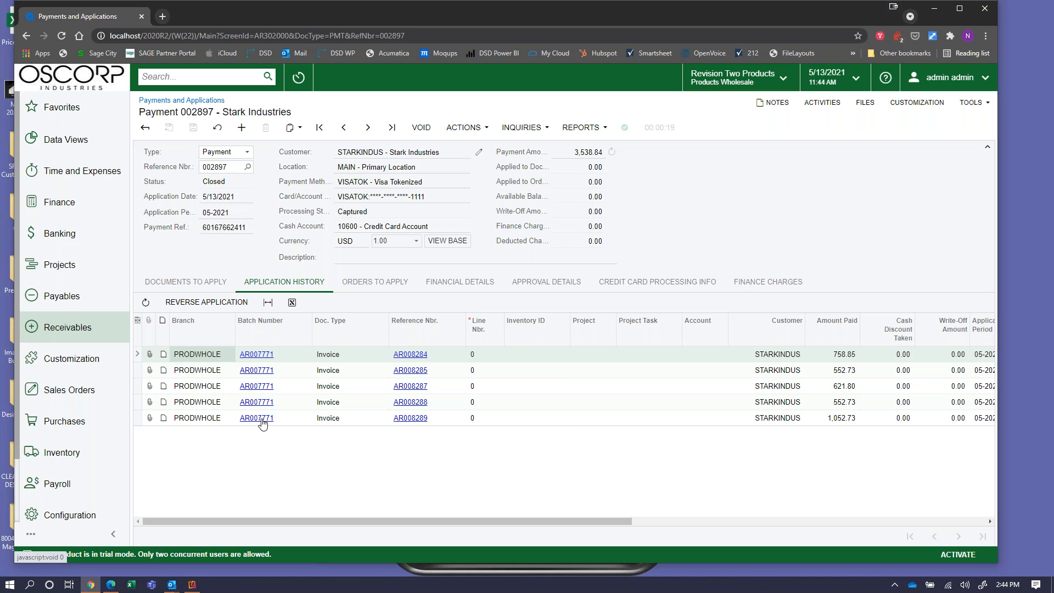
Open batch AR007771, close the blank popup, then open invoice AR008289 from the grid.
left_click(262, 419)
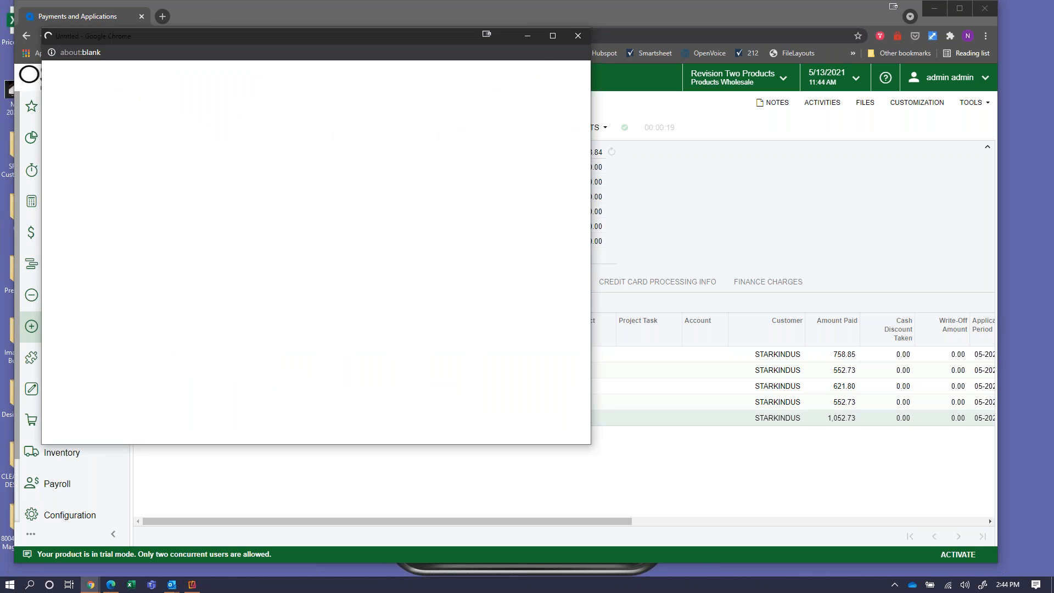
left_click(579, 38)
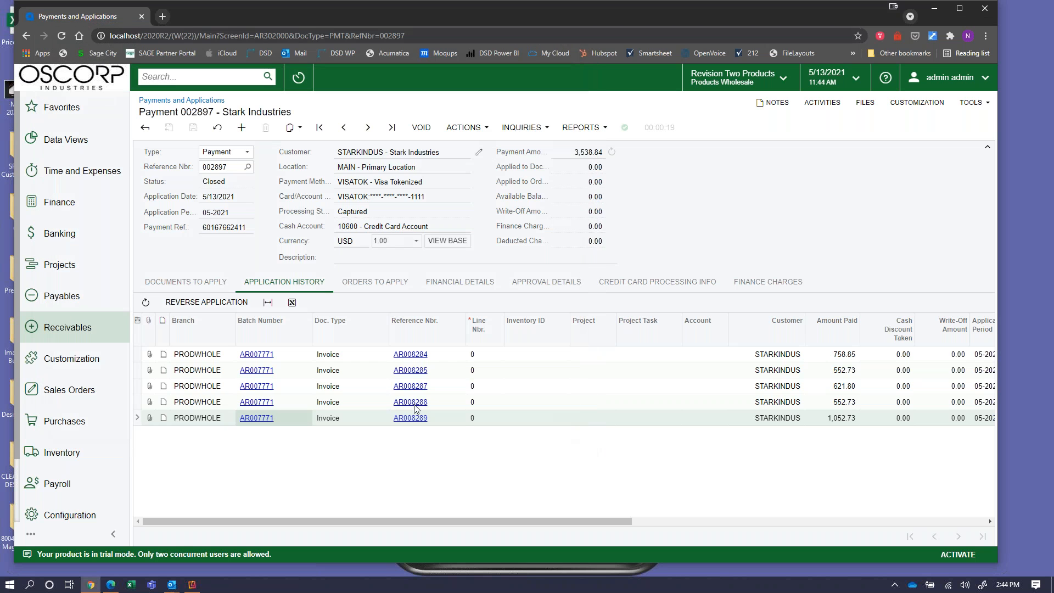
left_click(408, 420)
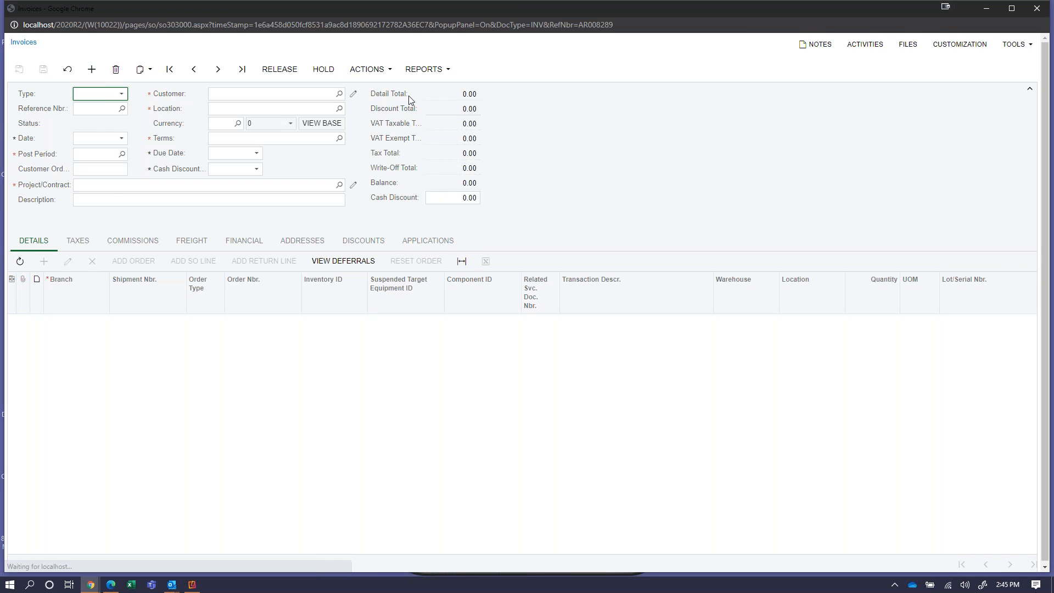
Verify invoice AR008289 shows 0.00 balance on 1,052.73, review Applications, Commissions and Details, then close it.
left_click(457, 184)
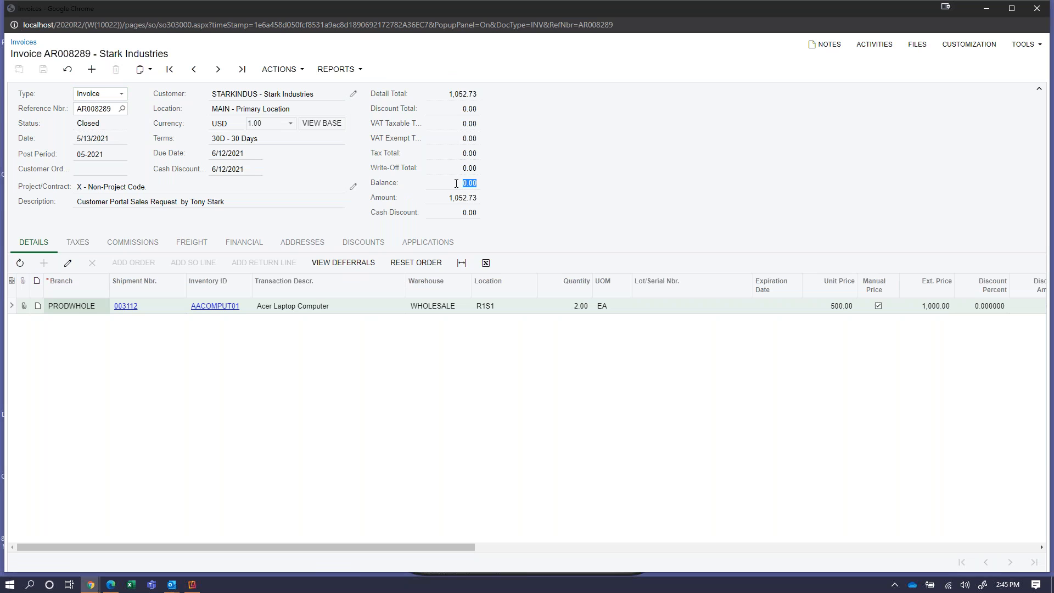
left_click(446, 196)
left_click(429, 245)
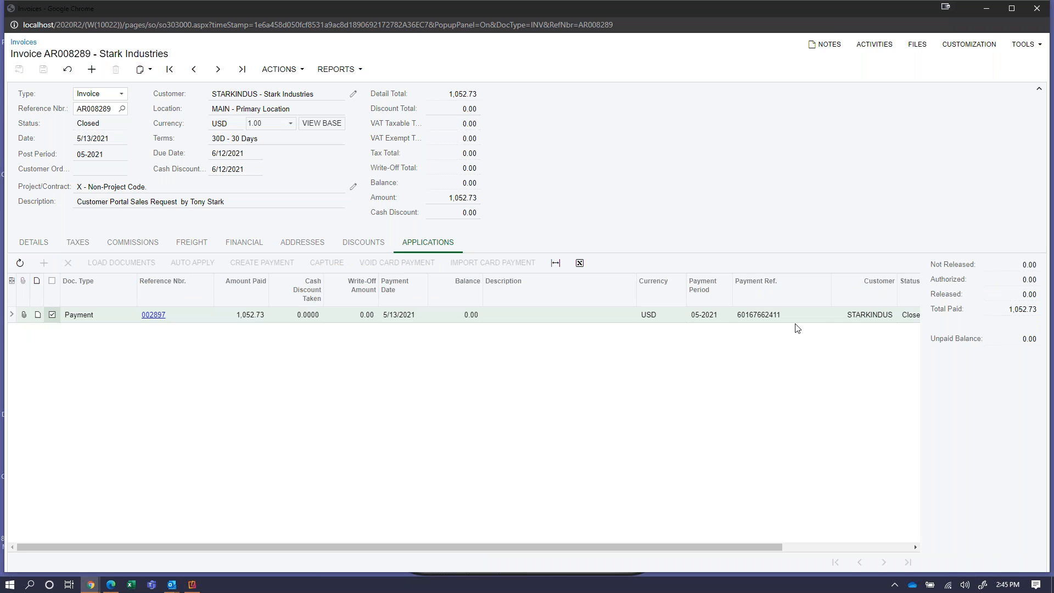
left_click(132, 244)
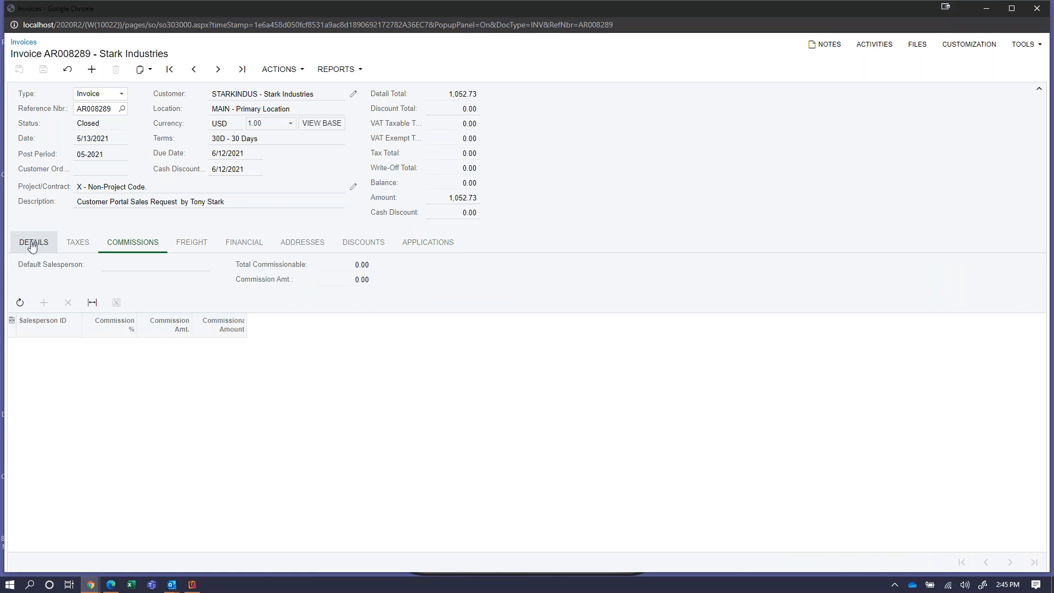
left_click(32, 245)
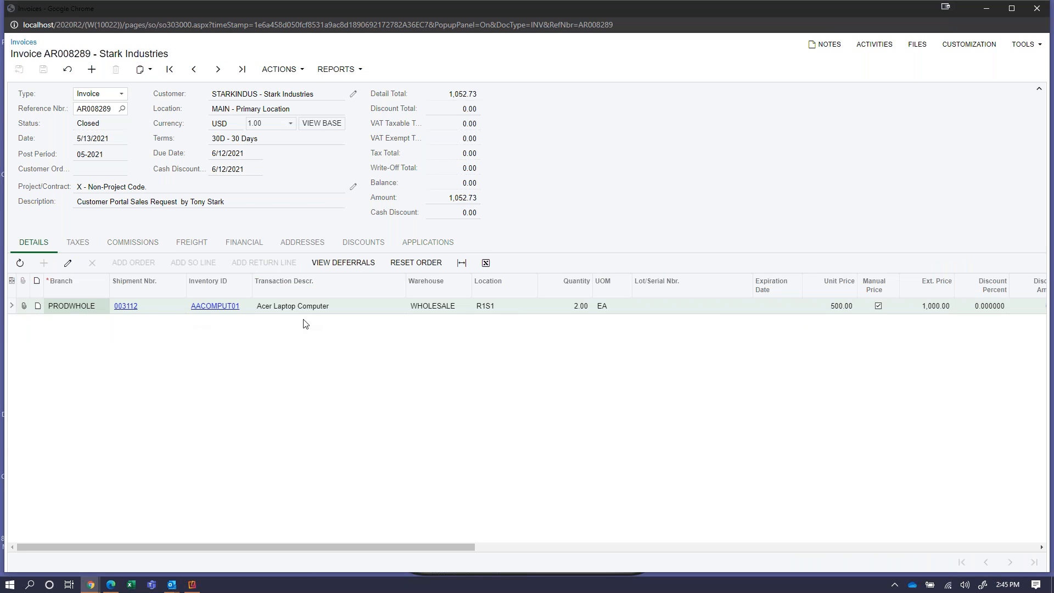
left_click(1046, 9)
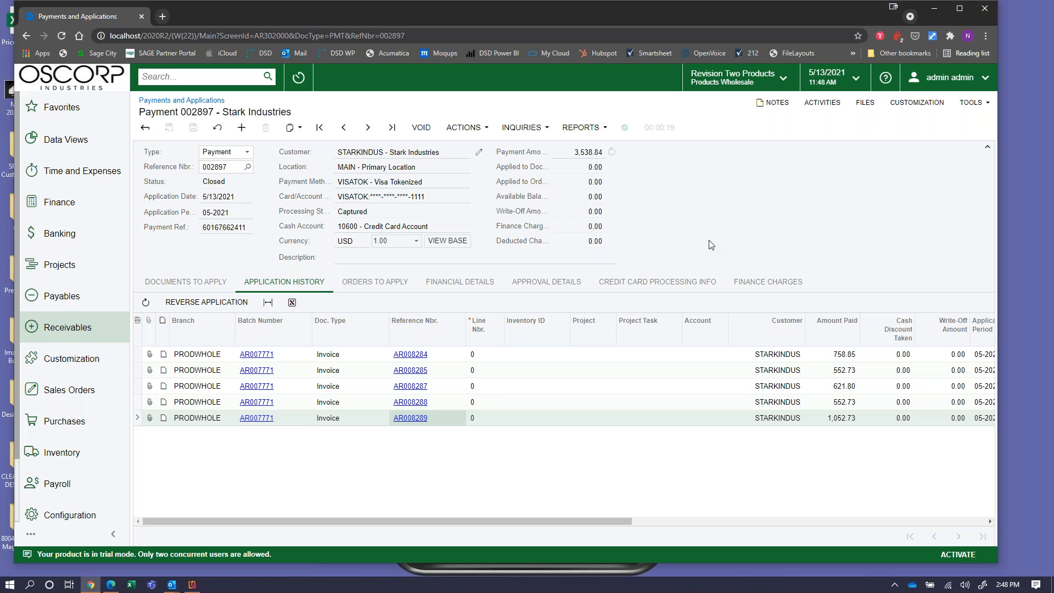
left_click(181, 73)
type("automation")
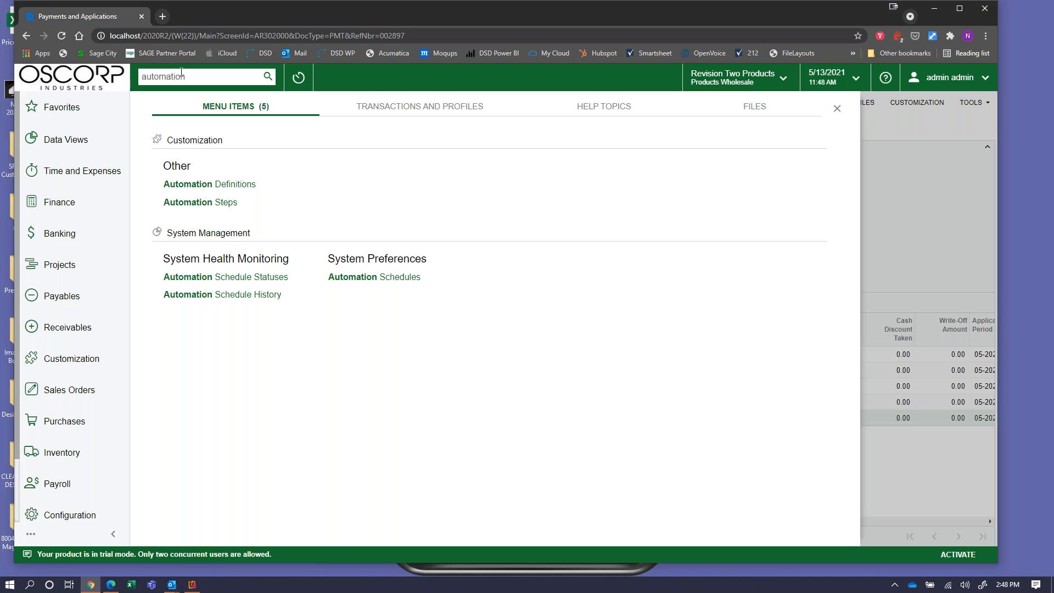
left_click_drag(196, 74, 128, 82)
type("\\")
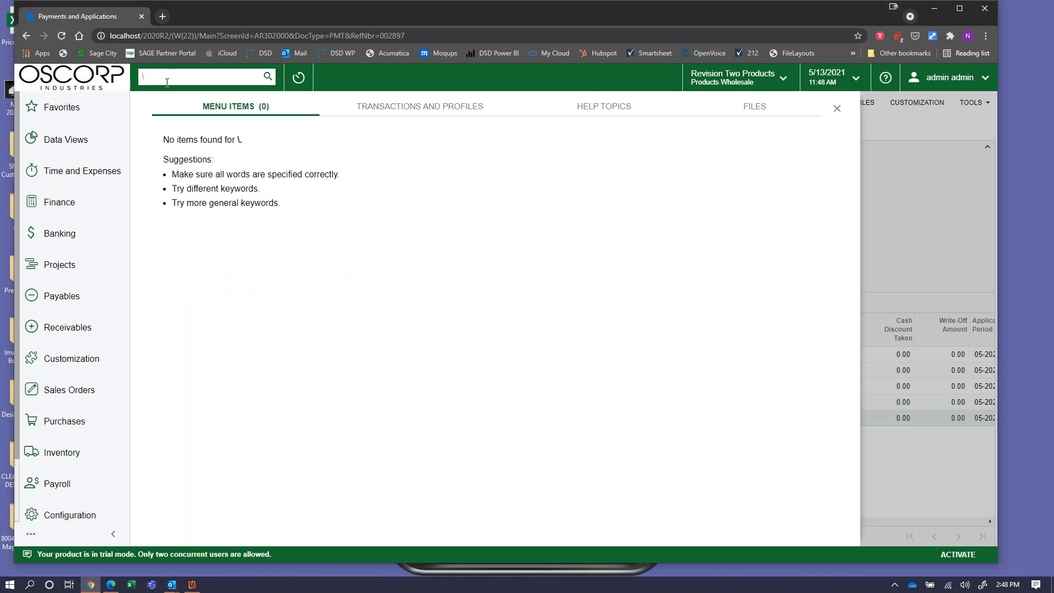
key("BackSpace")
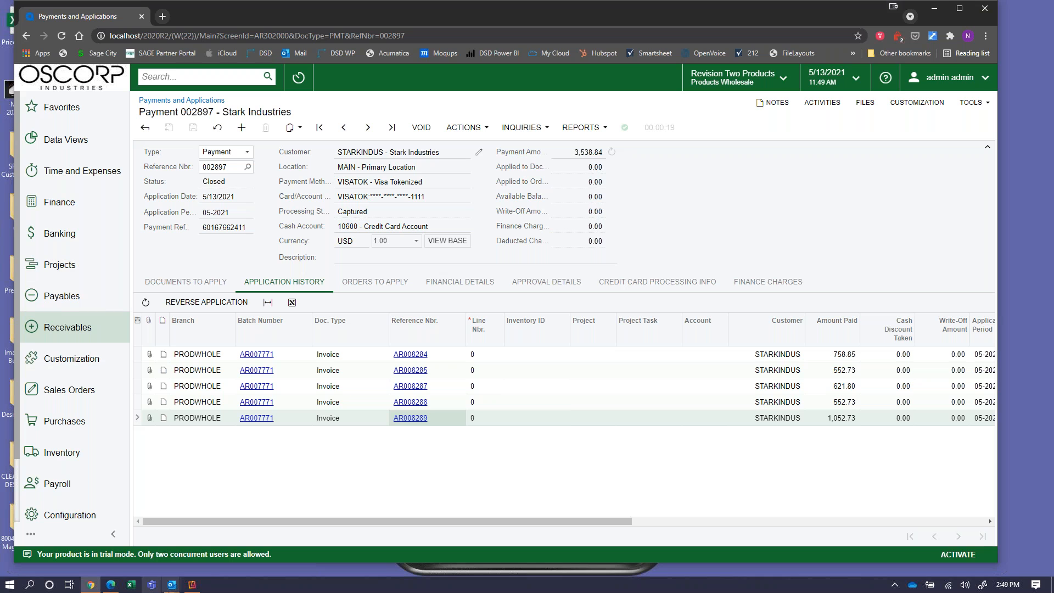
Bring the customer portal's My Documents page, with invoices AR008284–AR008289, to the front.
left_click(117, 589)
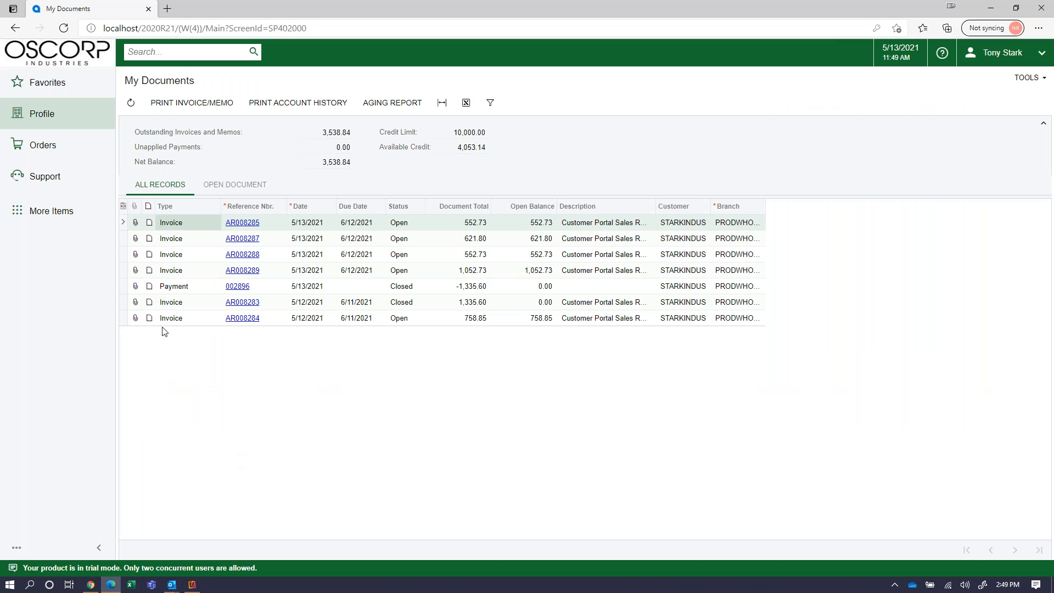
Open the portal's Orders section and go to the Catalog of orderable items.
left_click(52, 147)
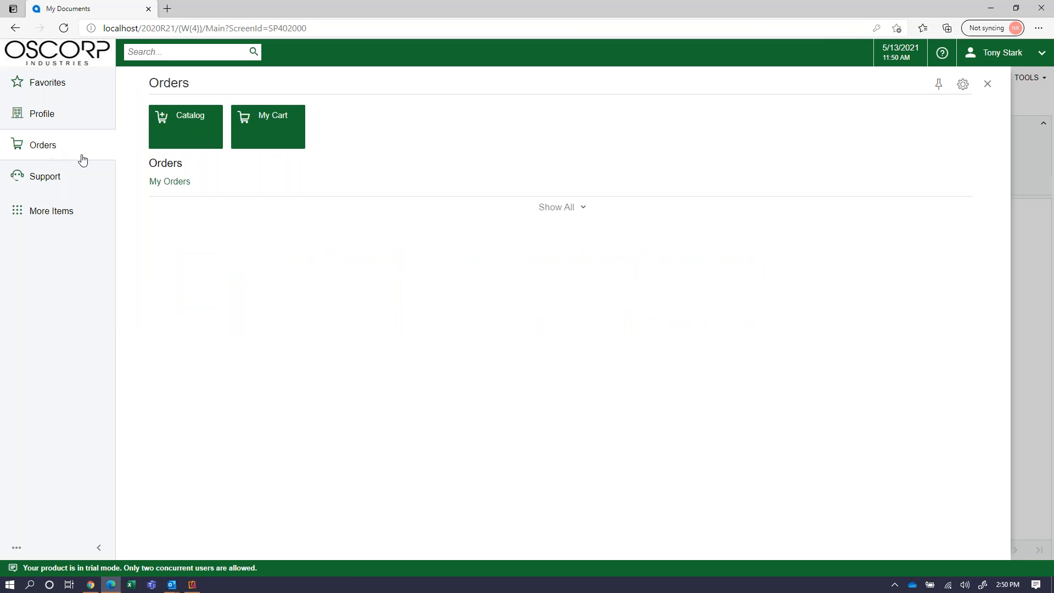
left_click(201, 133)
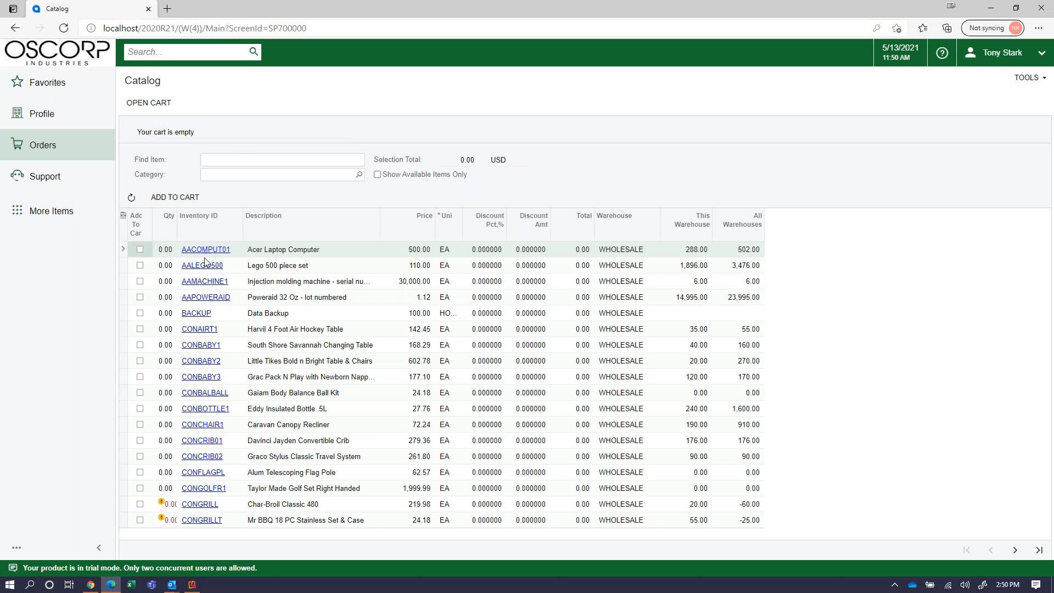
left_click(205, 251)
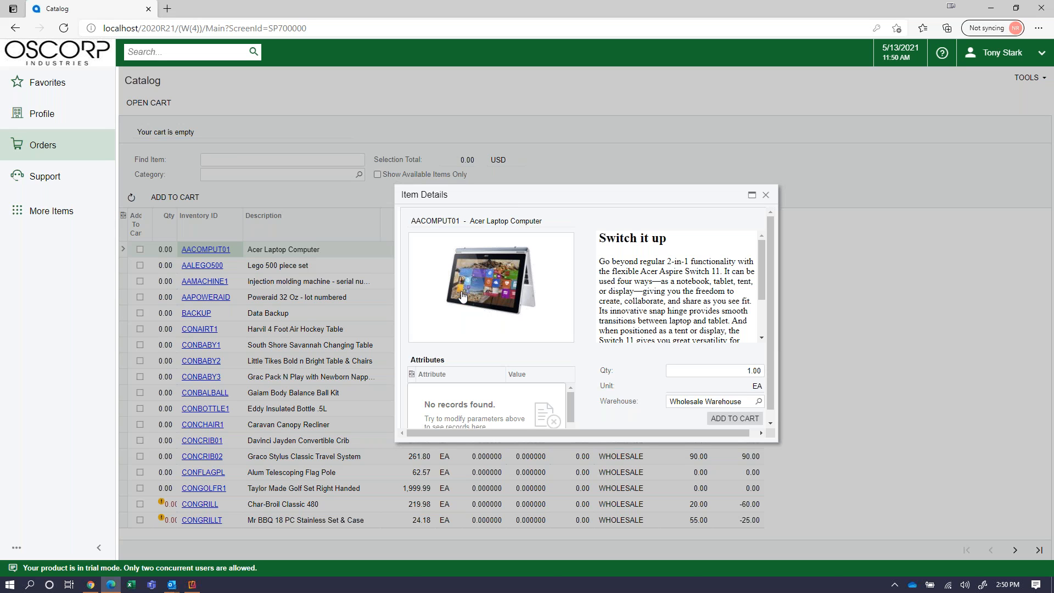
scroll(462, 297, "down", 1)
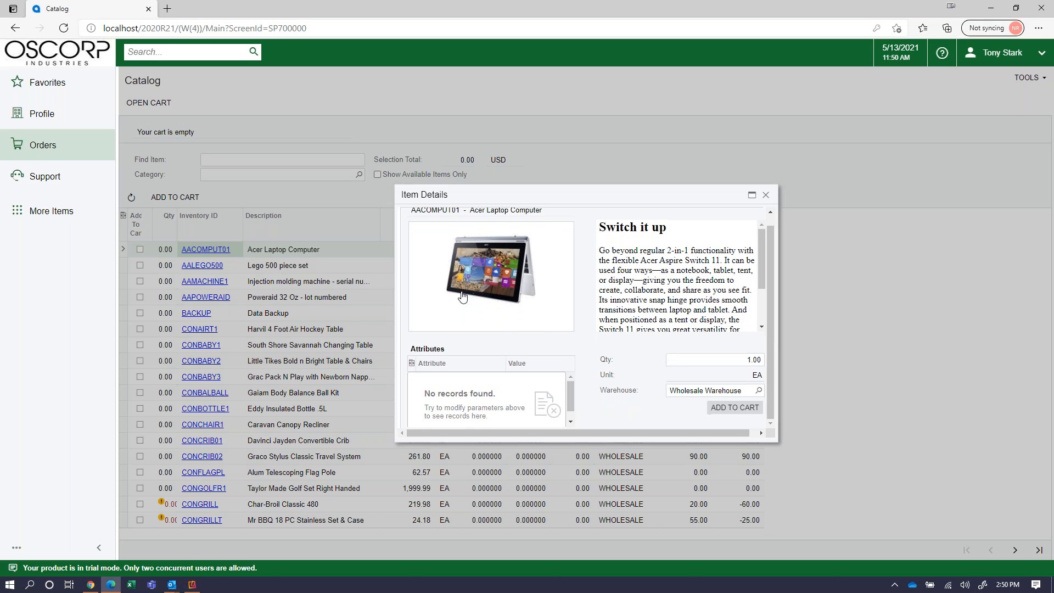
scroll(462, 297, "up", 1)
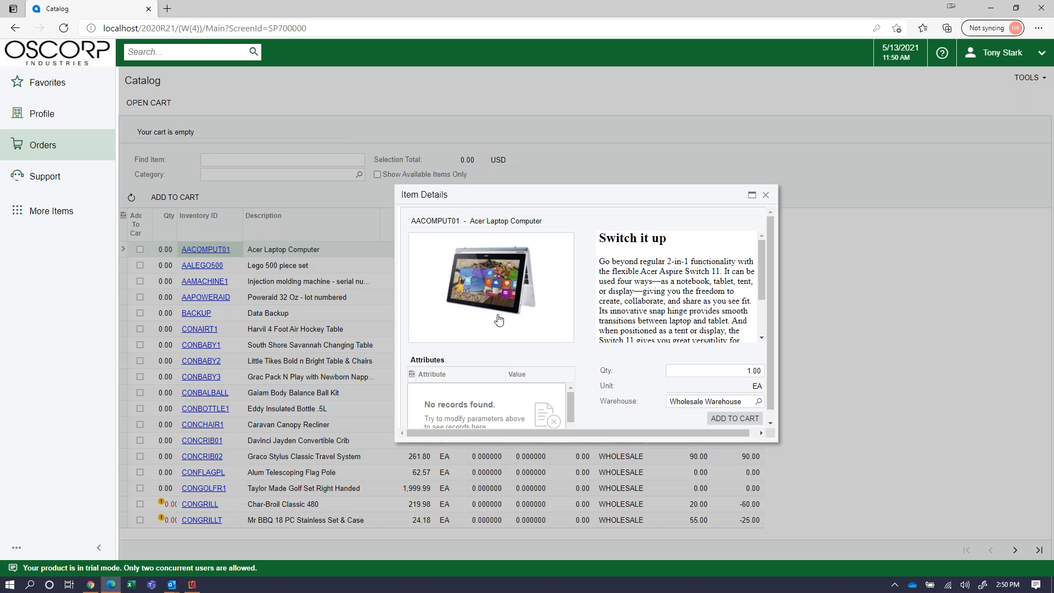
scroll(499, 320, "down", 1)
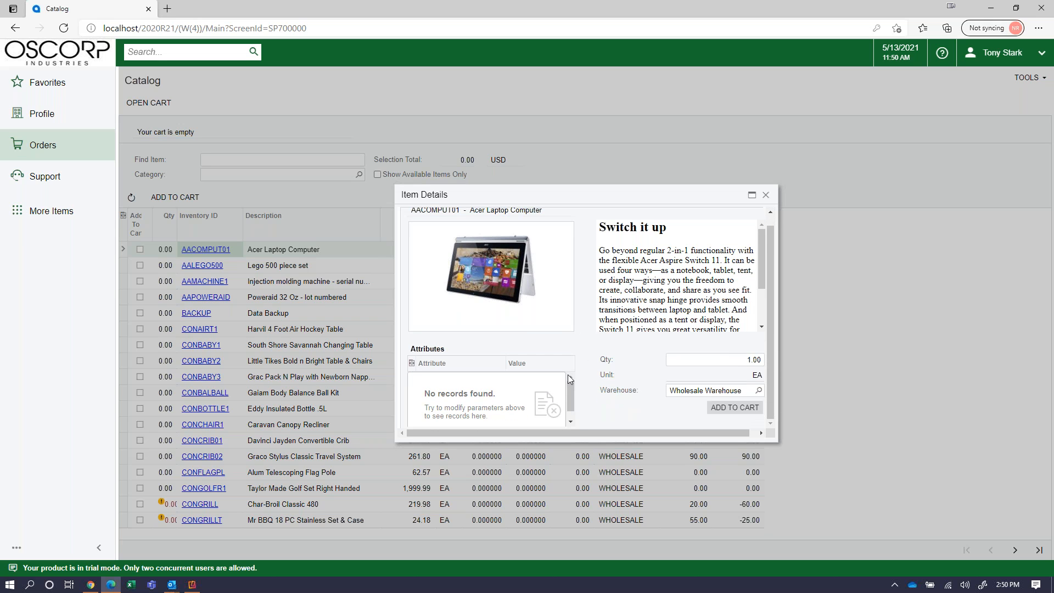
left_click(766, 196)
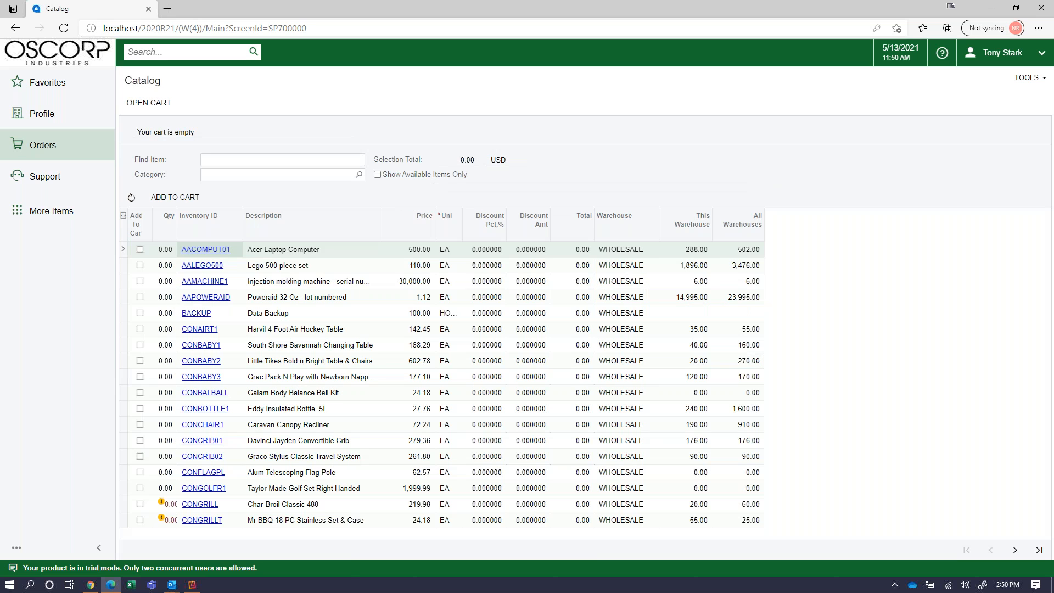